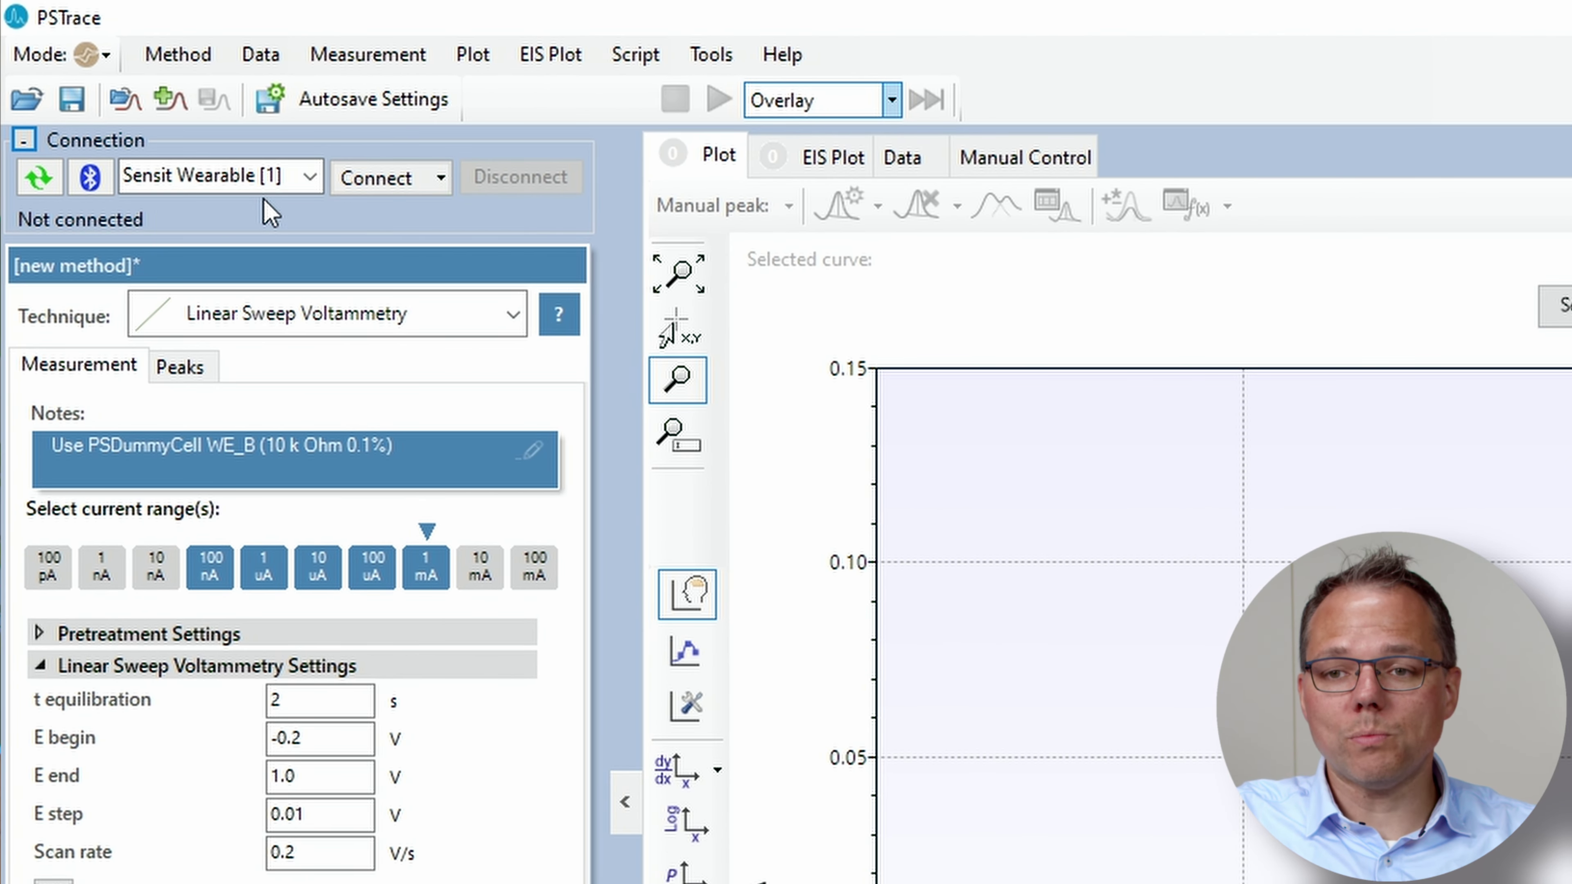
Refresh the device list and connect PSTrace to the Sensit Wearable [1].
click(41, 188)
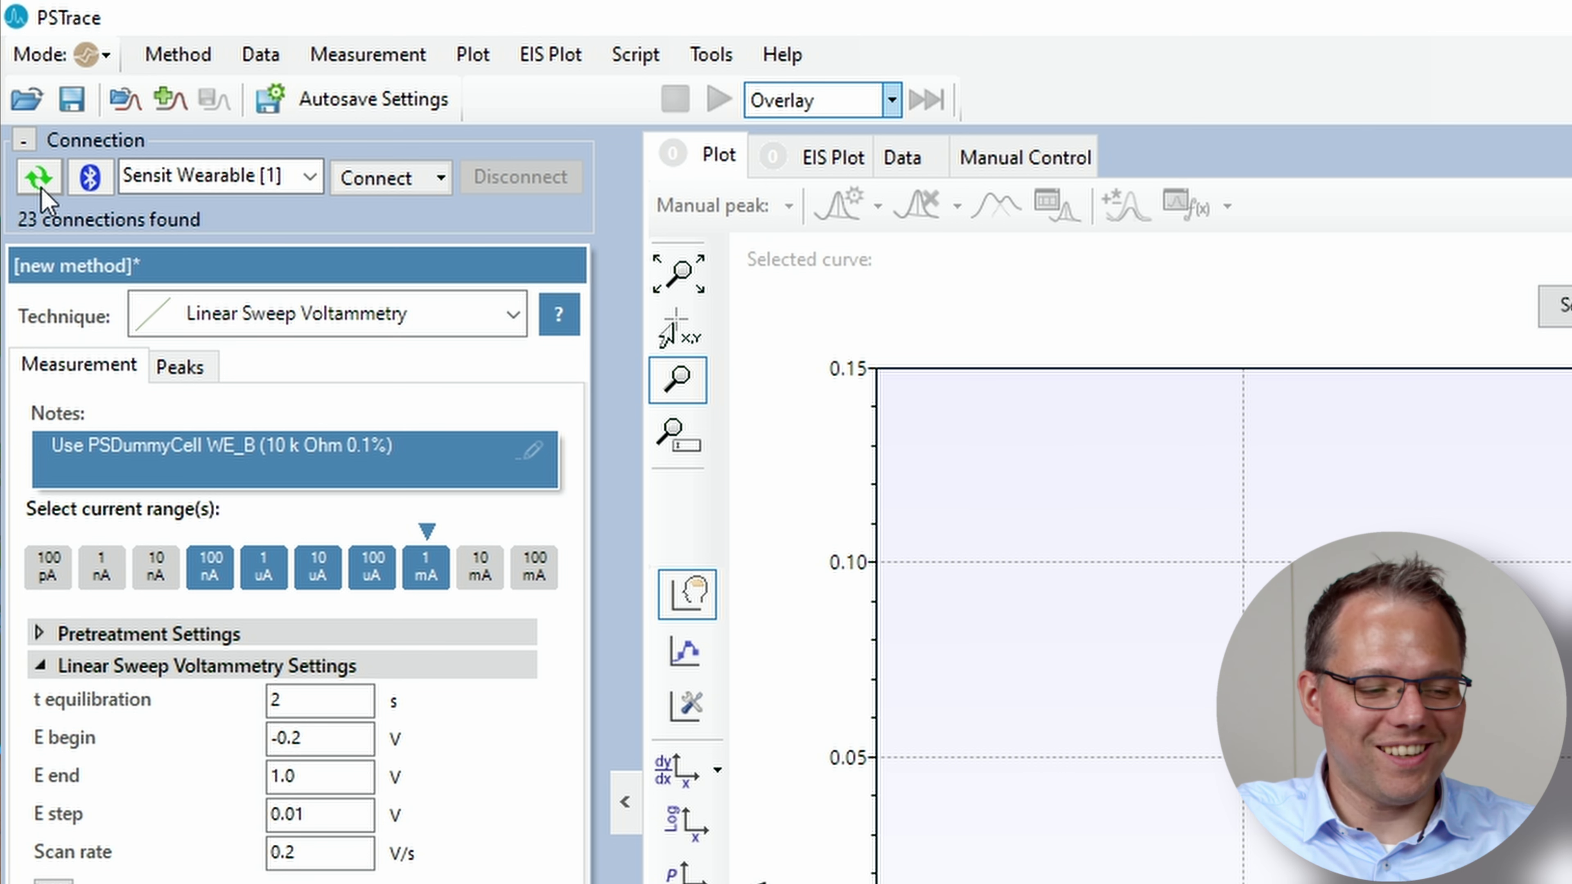
click(310, 179)
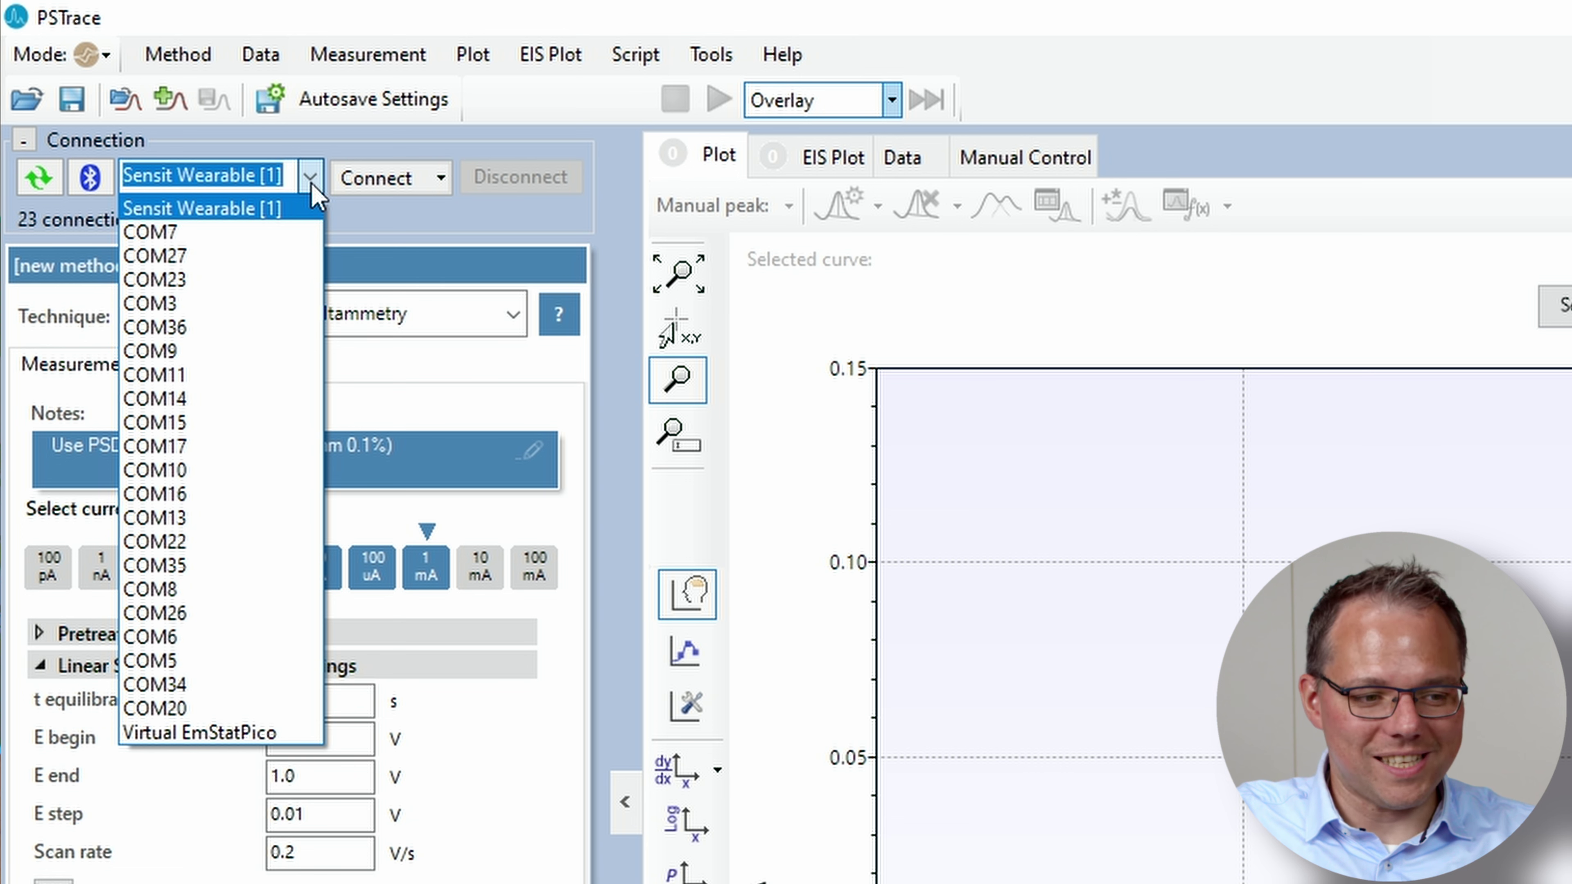
click(312, 185)
click(376, 180)
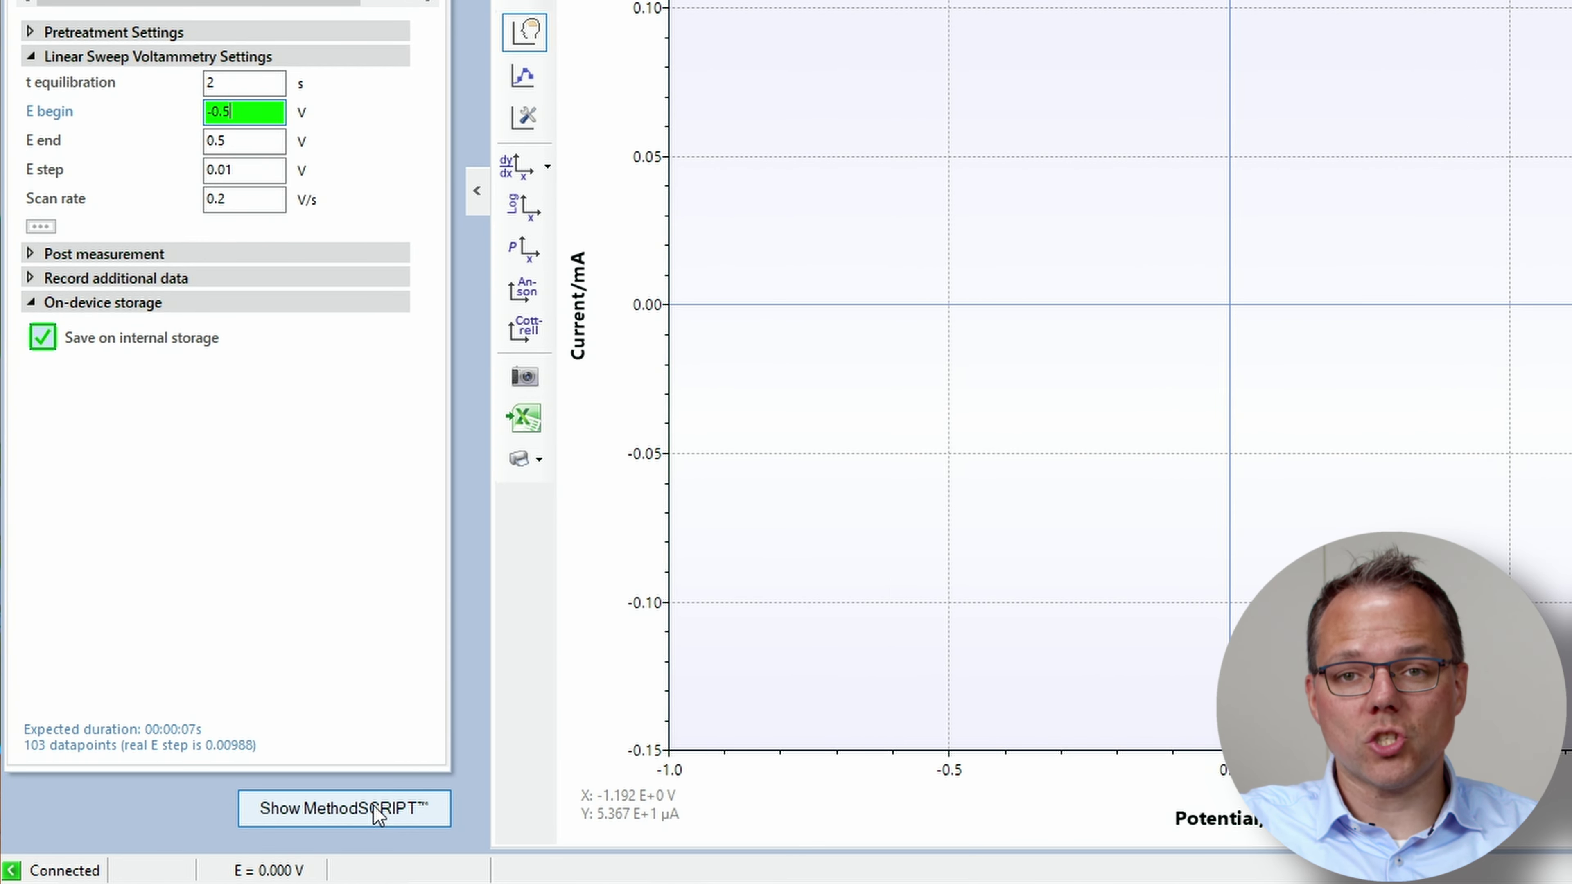
Show the generated LSV MethodSCRIPT with Load to memory ticked and Auto-run enabled.
click(374, 805)
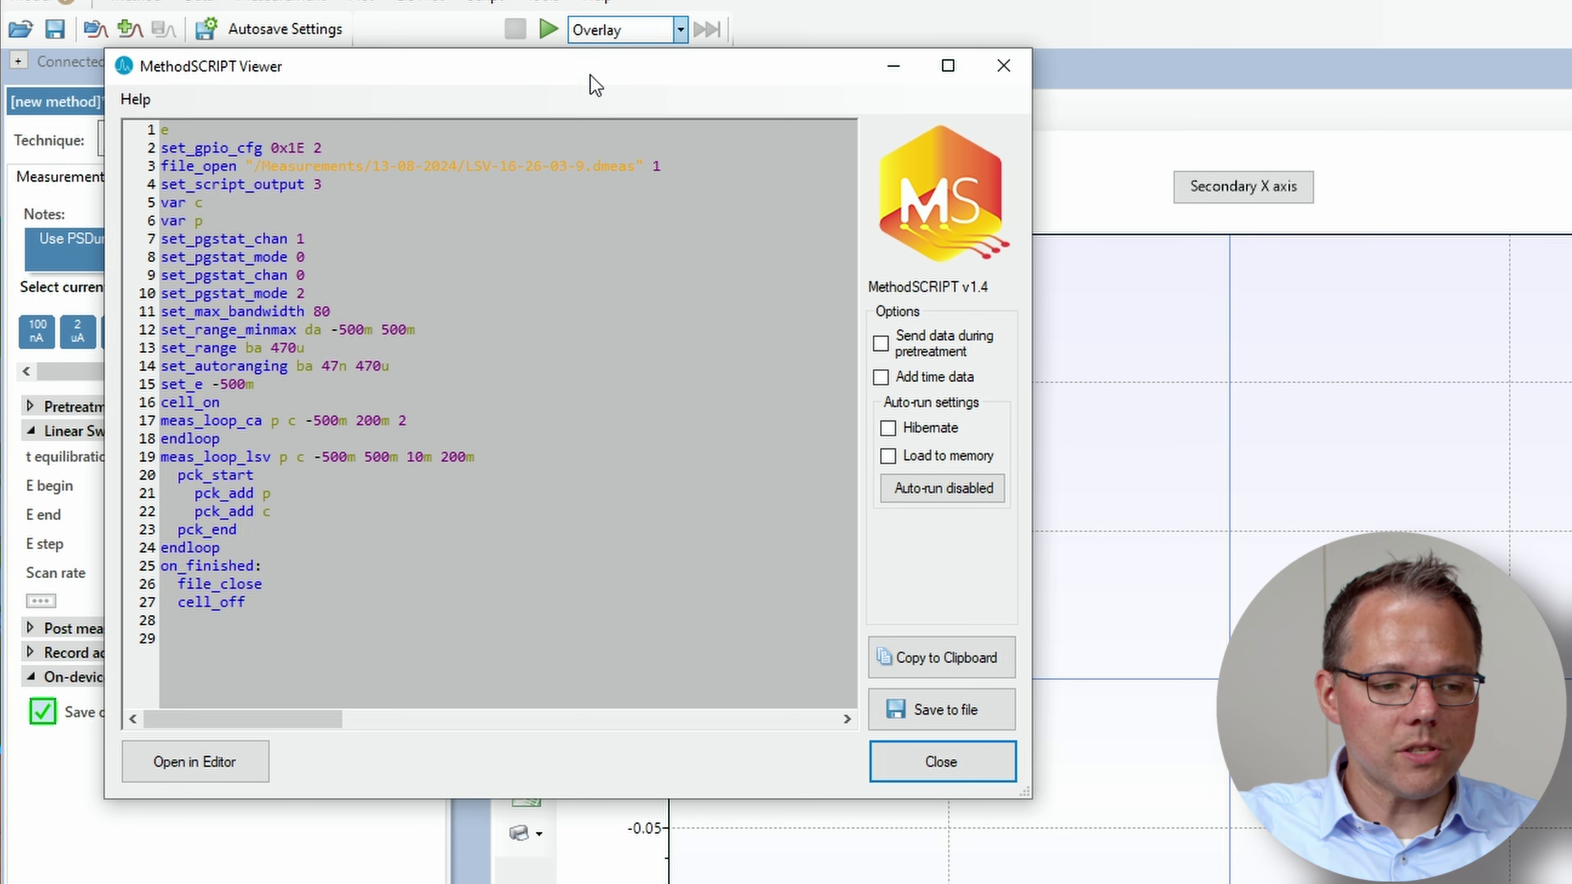
drag(594, 84, 956, 232)
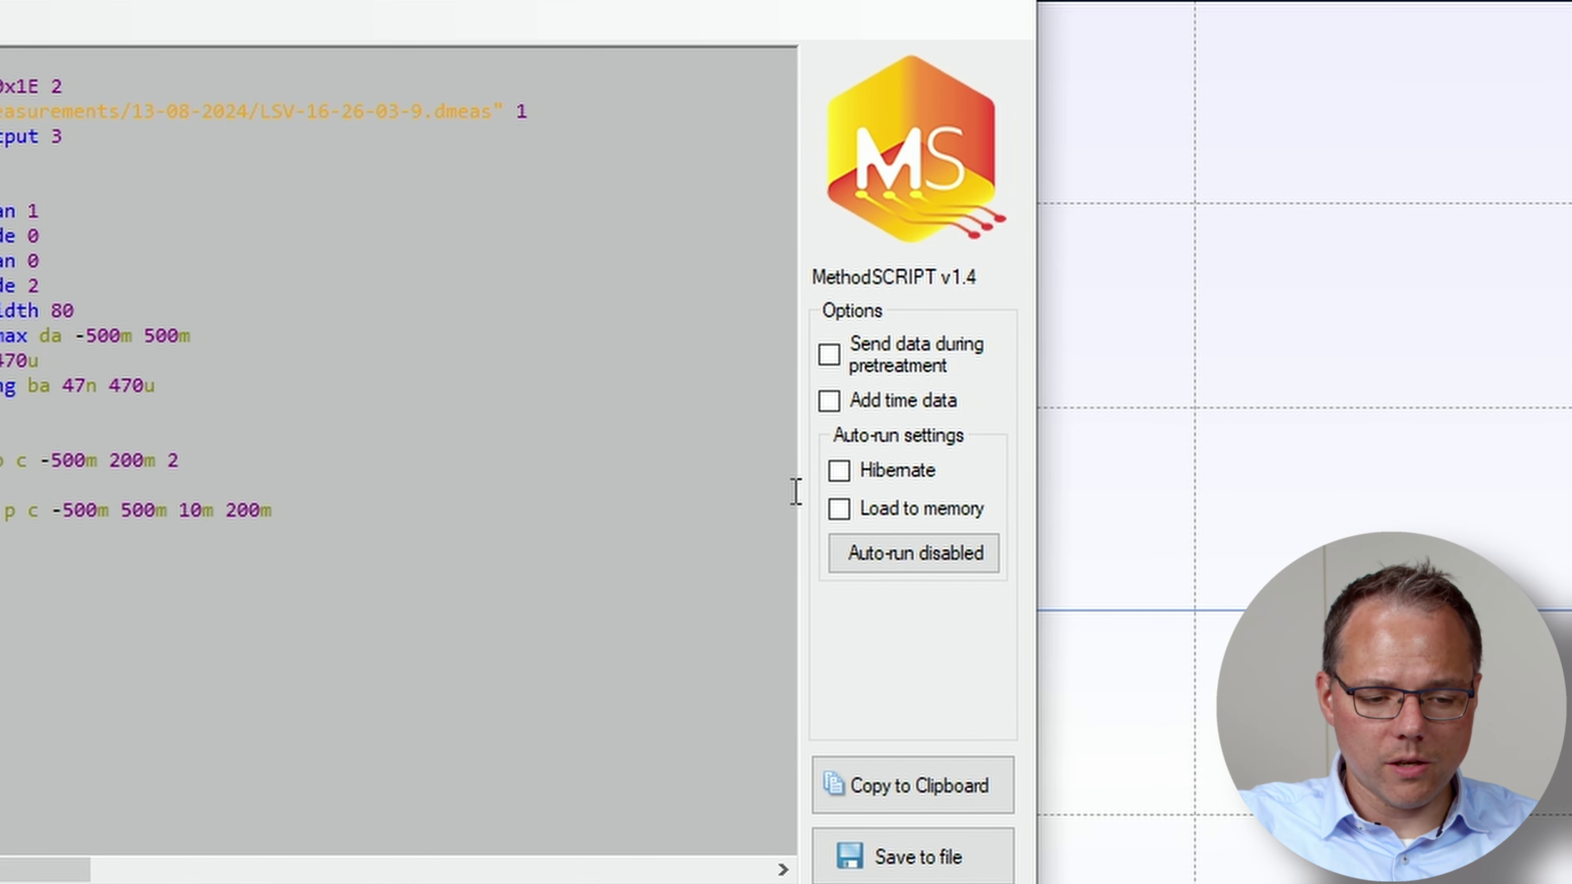
click(837, 509)
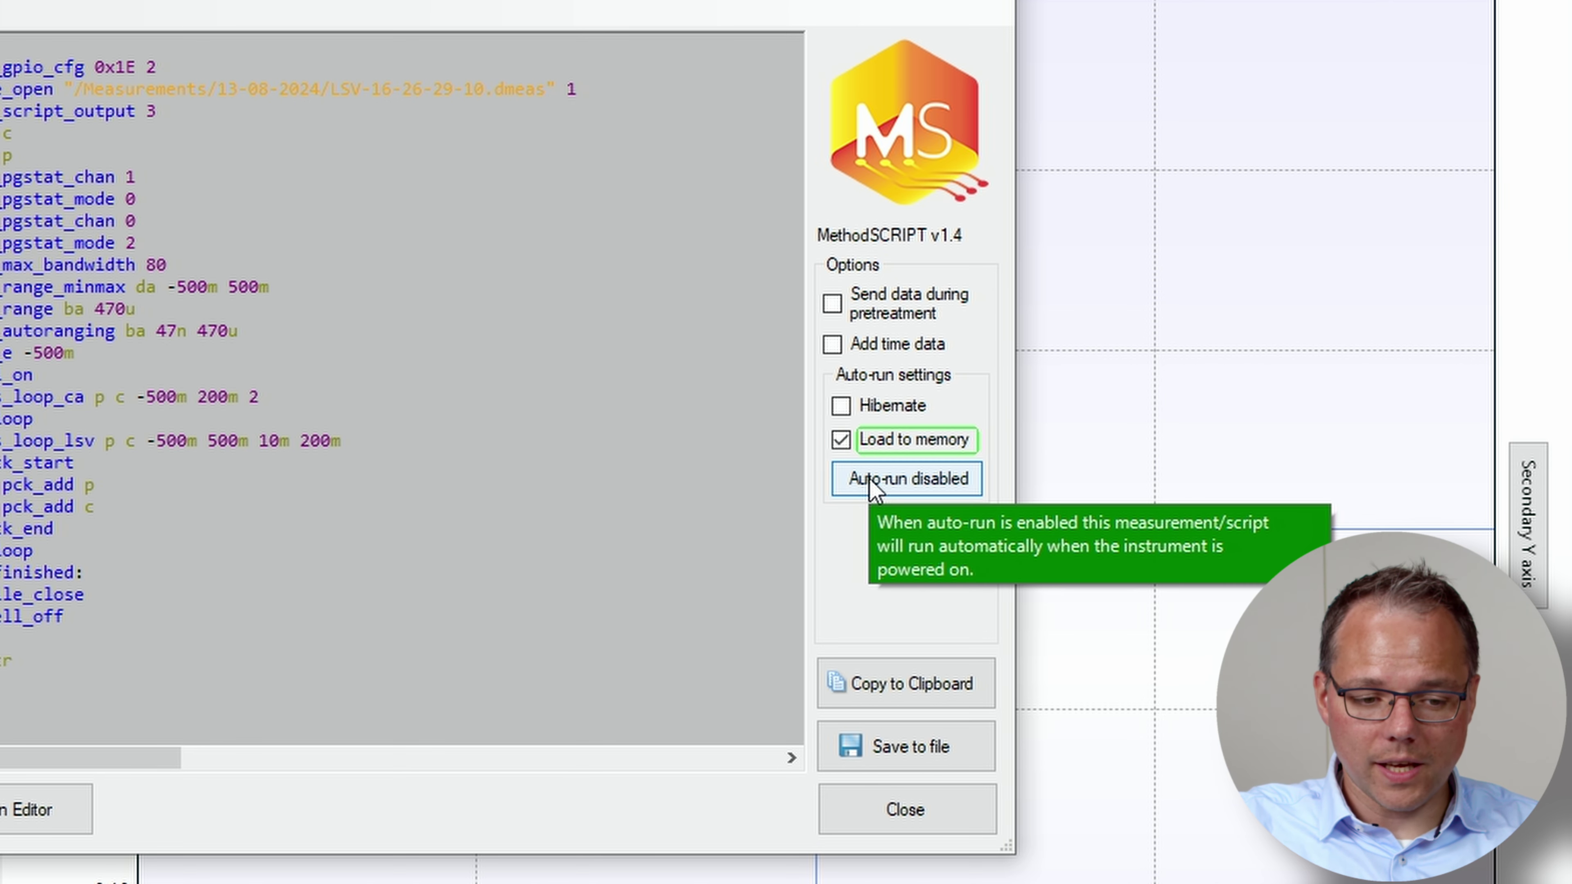
click(870, 486)
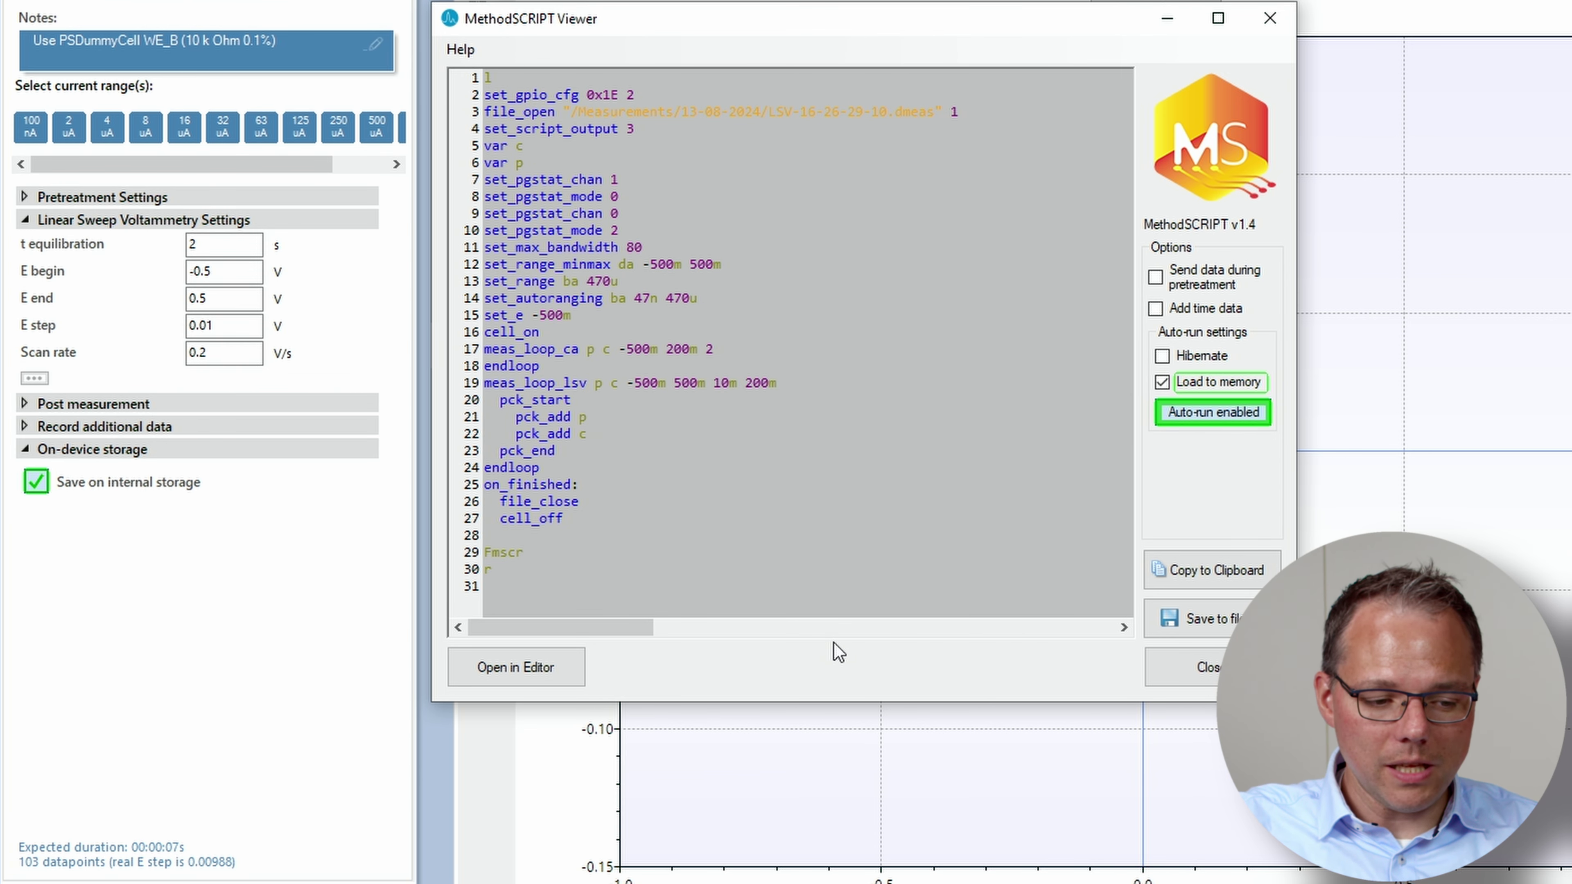
Load the script as a MethodSCRIPT Sandbox method and run it, giving a linear -50 to 50 µA curve.
click(548, 674)
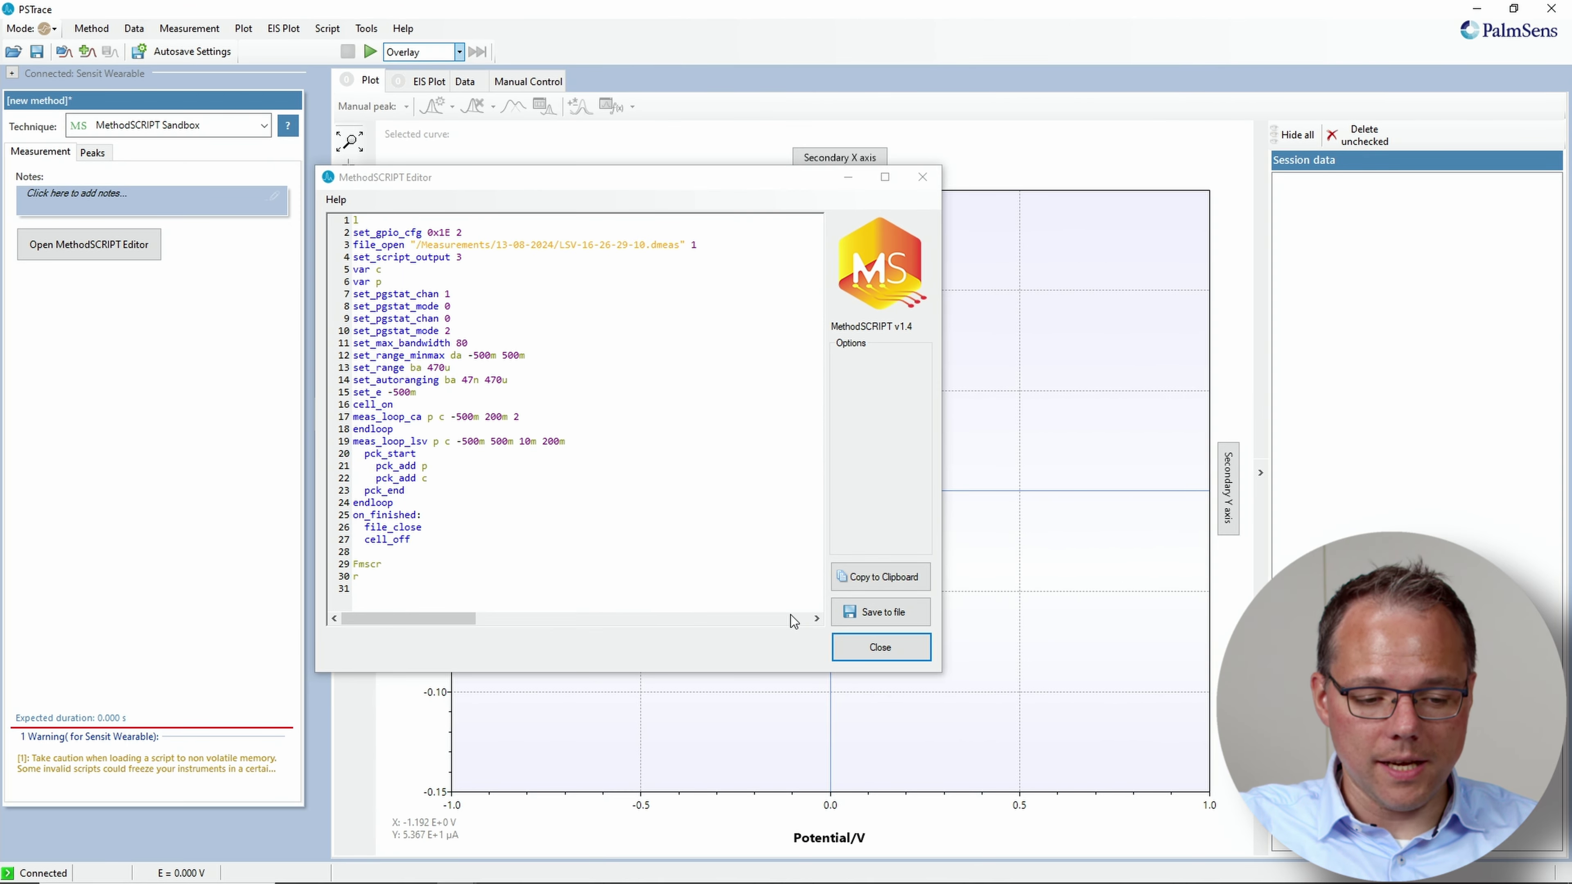
click(855, 654)
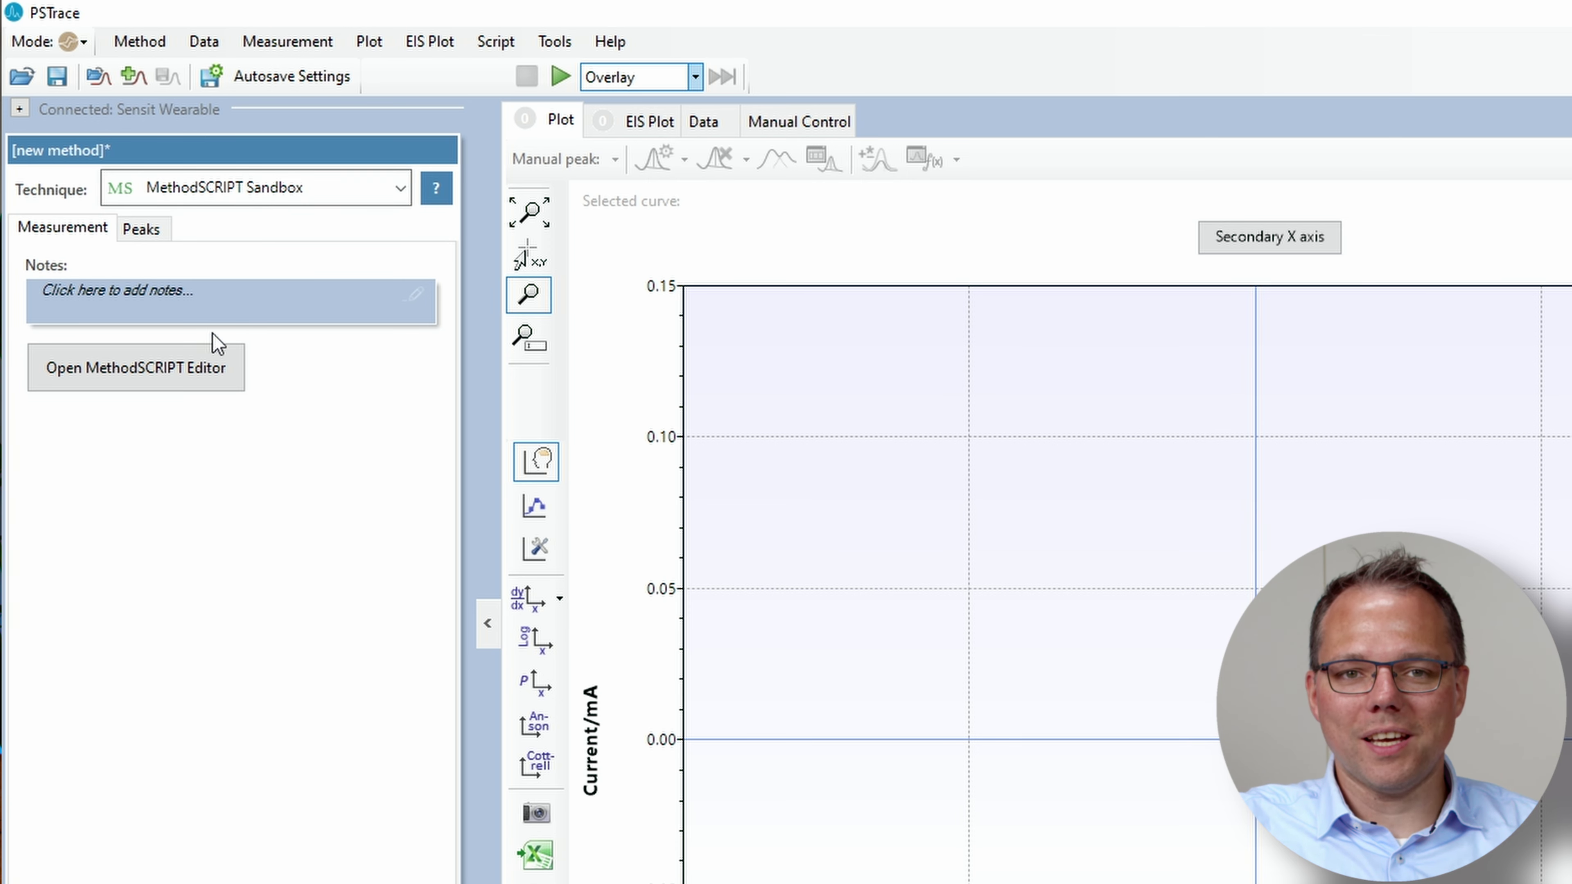
click(296, 301)
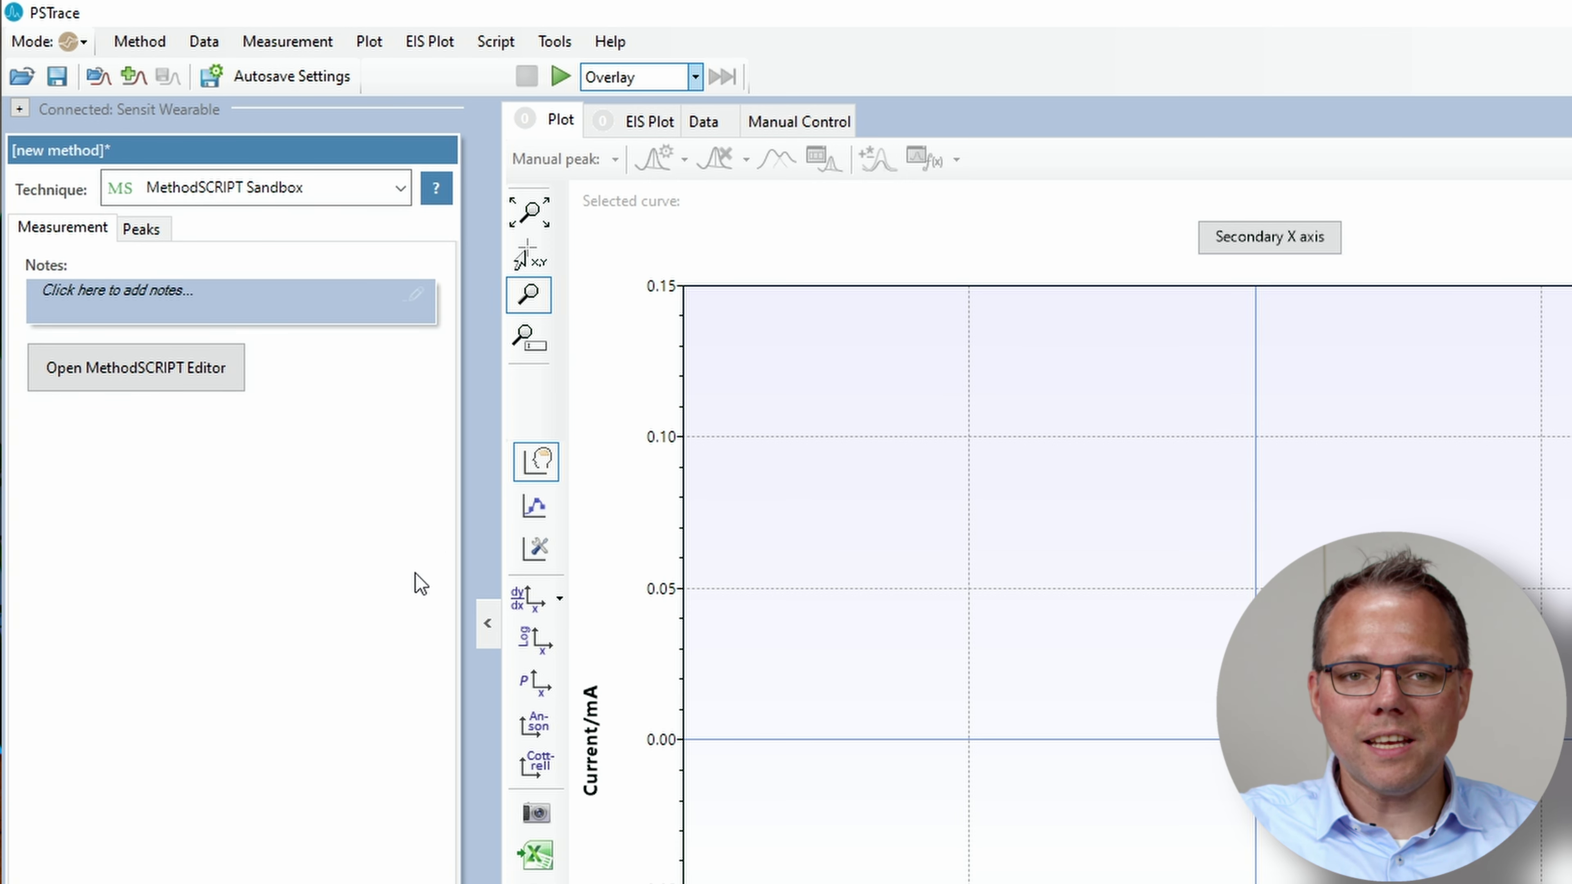
click(562, 78)
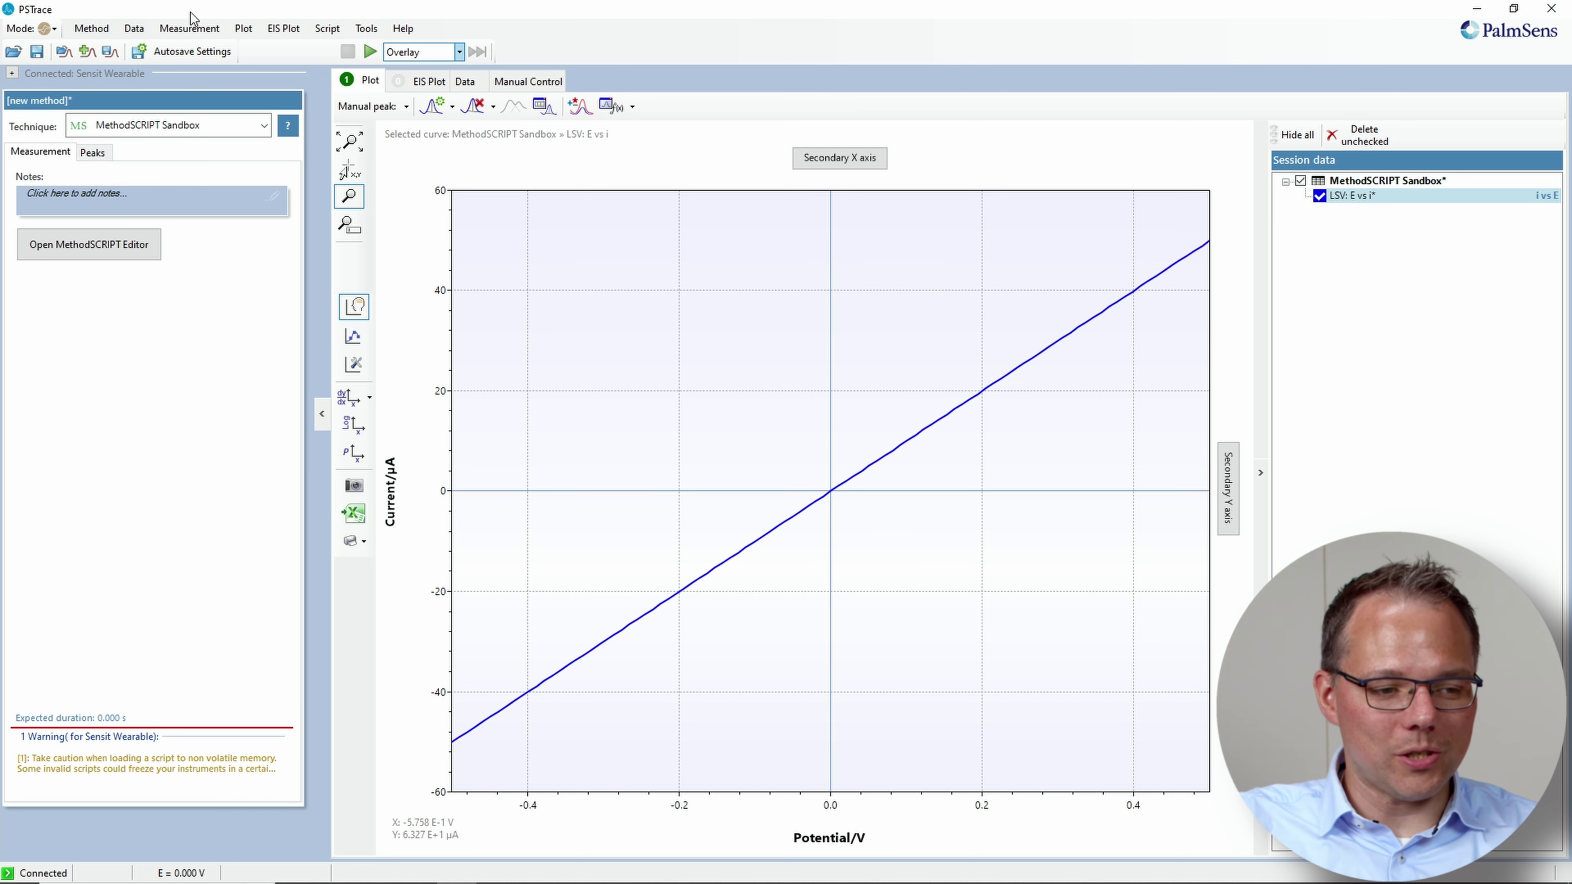
Delete LSV-16-26-29-10.dmeas from internal storage under Measurements > 13-08-2024.
click(135, 28)
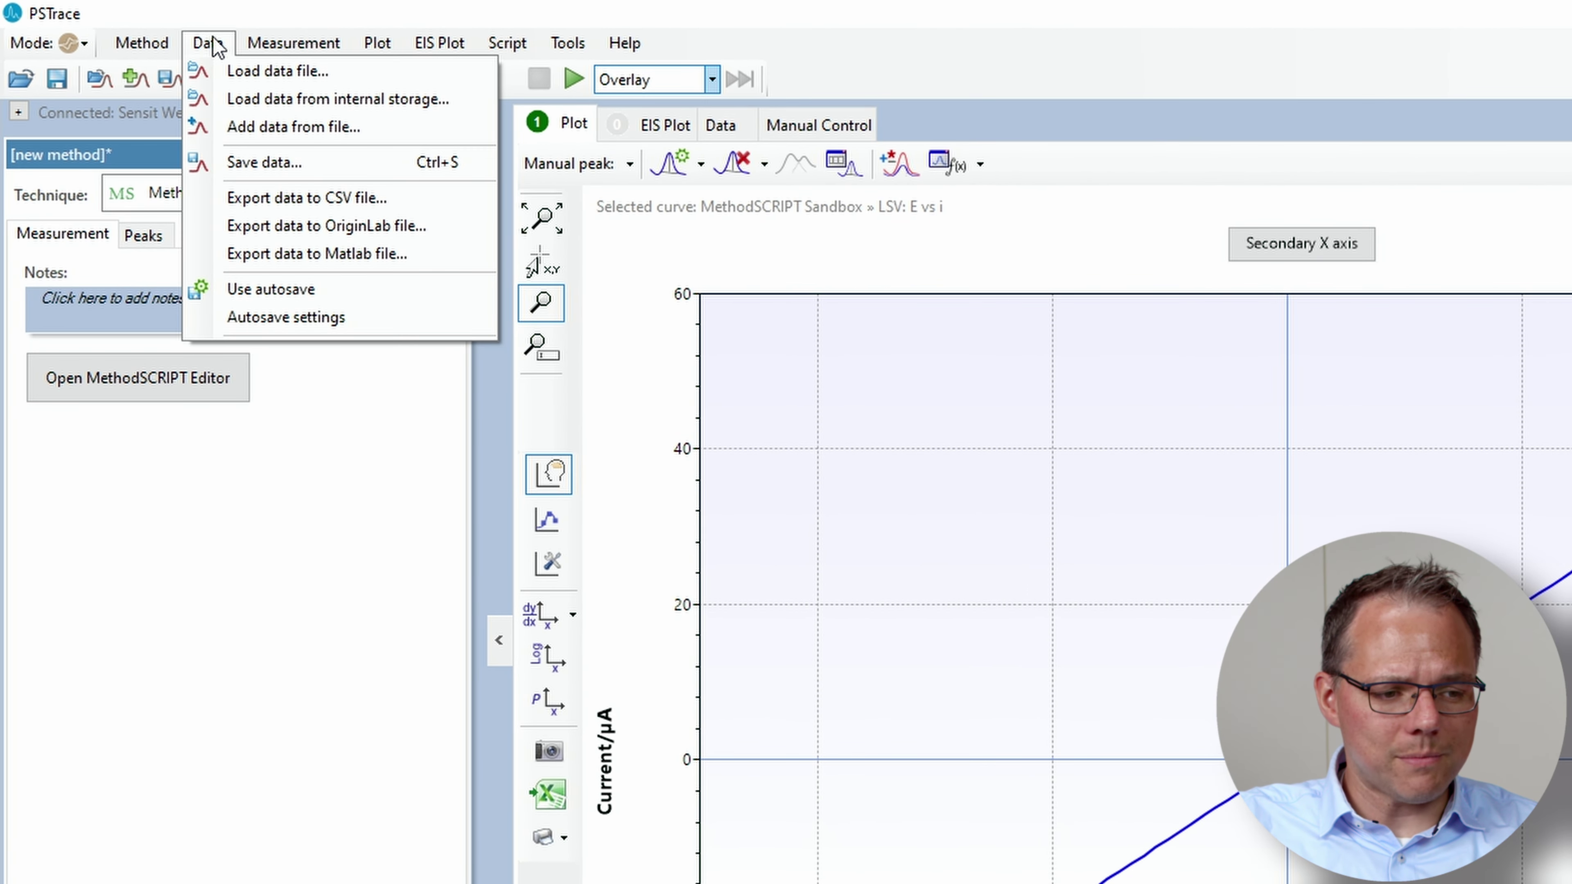
click(235, 97)
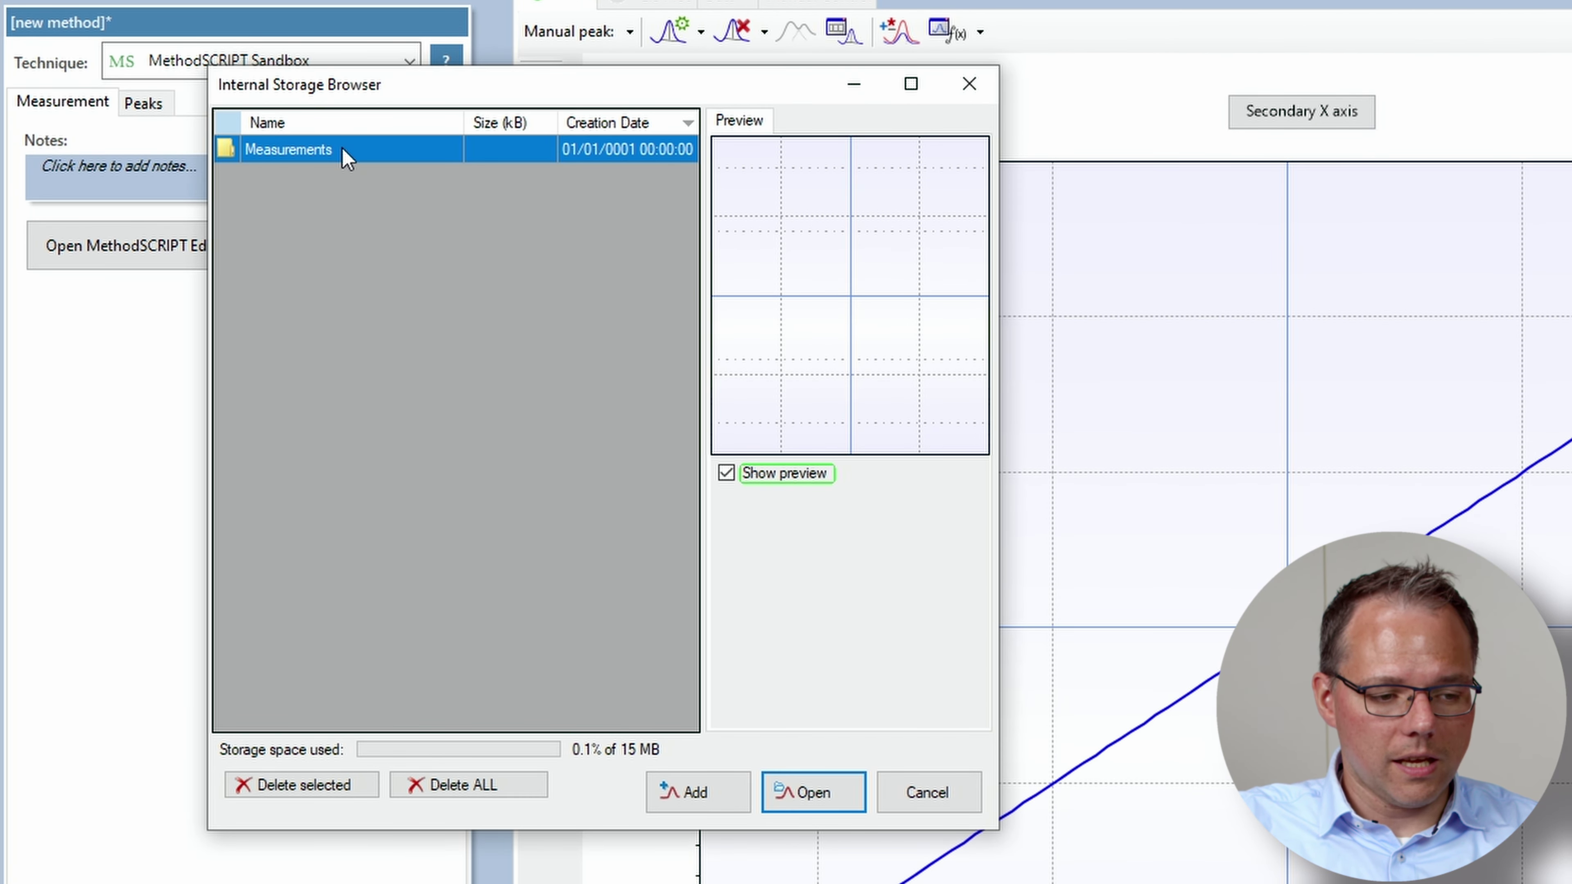
double_click(347, 151)
double_click(347, 177)
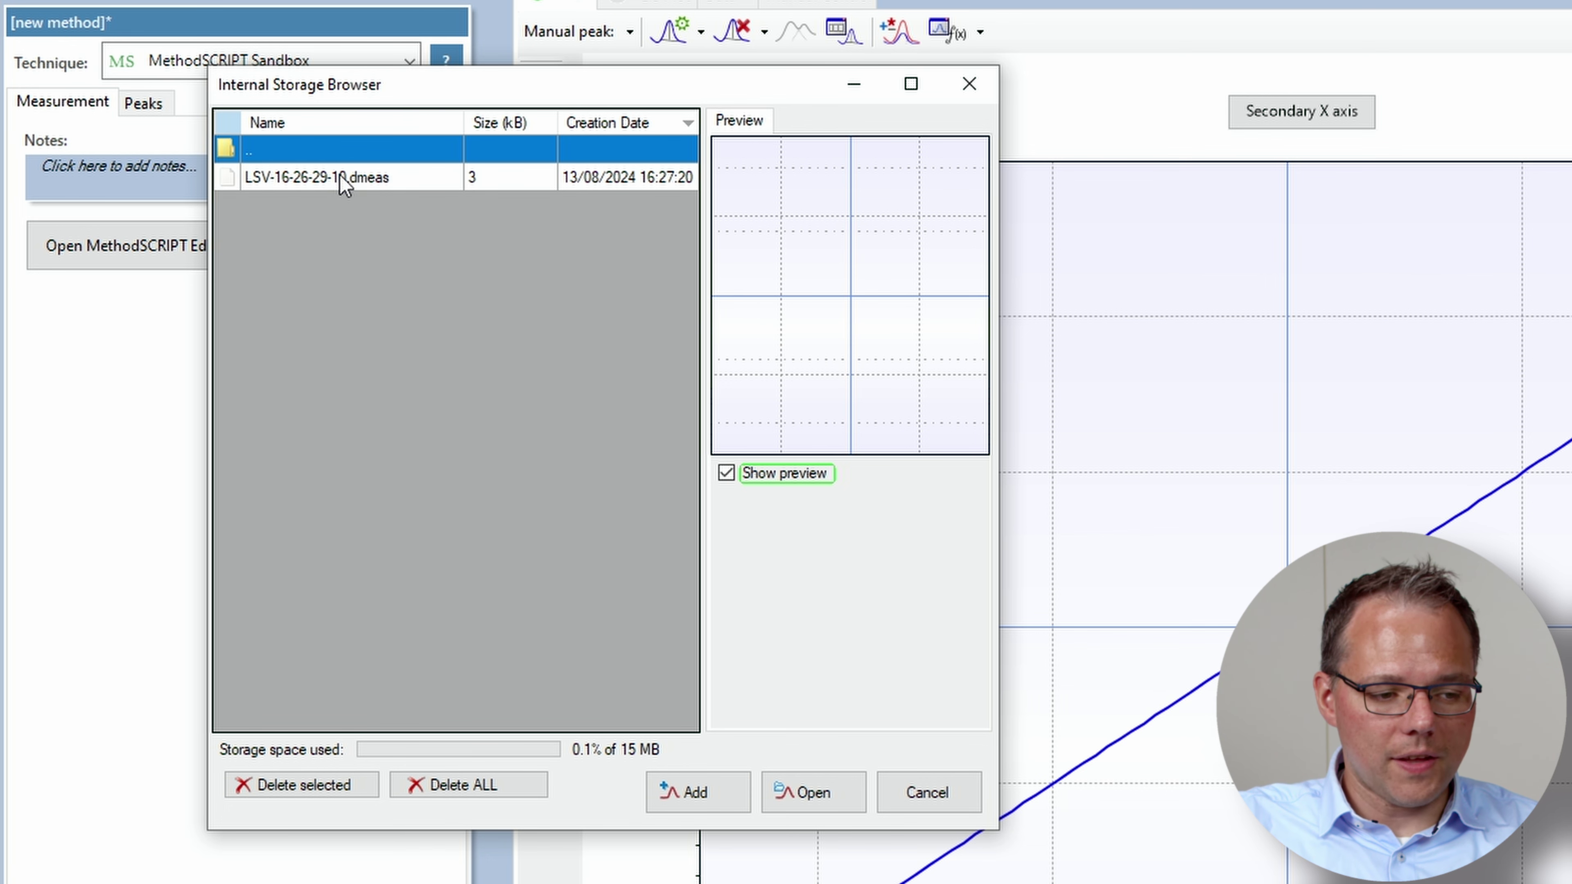
click(439, 181)
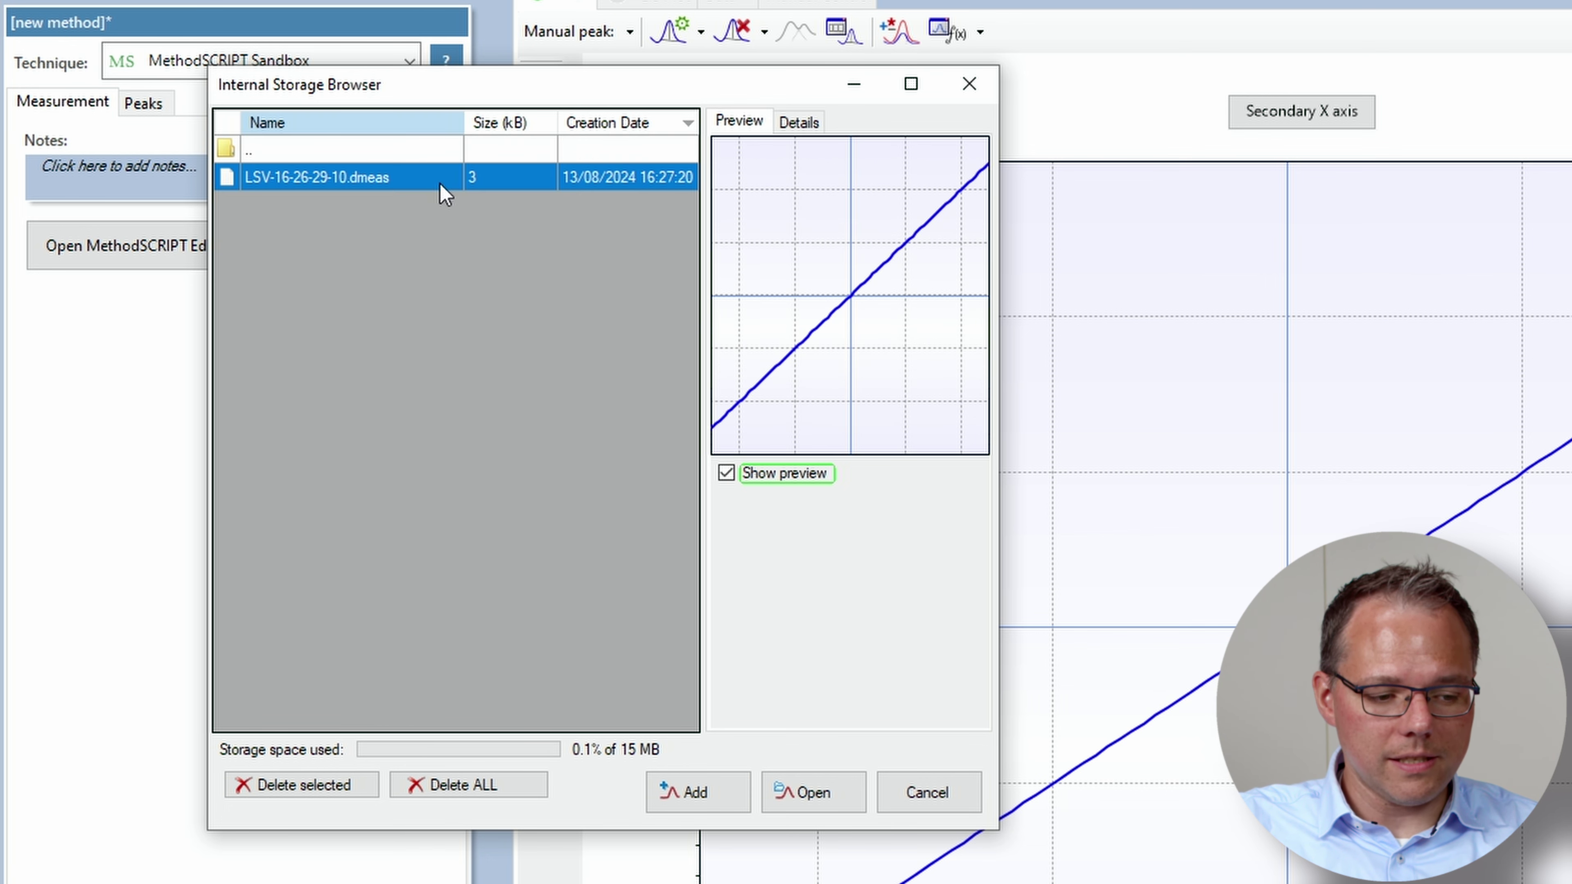
click(330, 784)
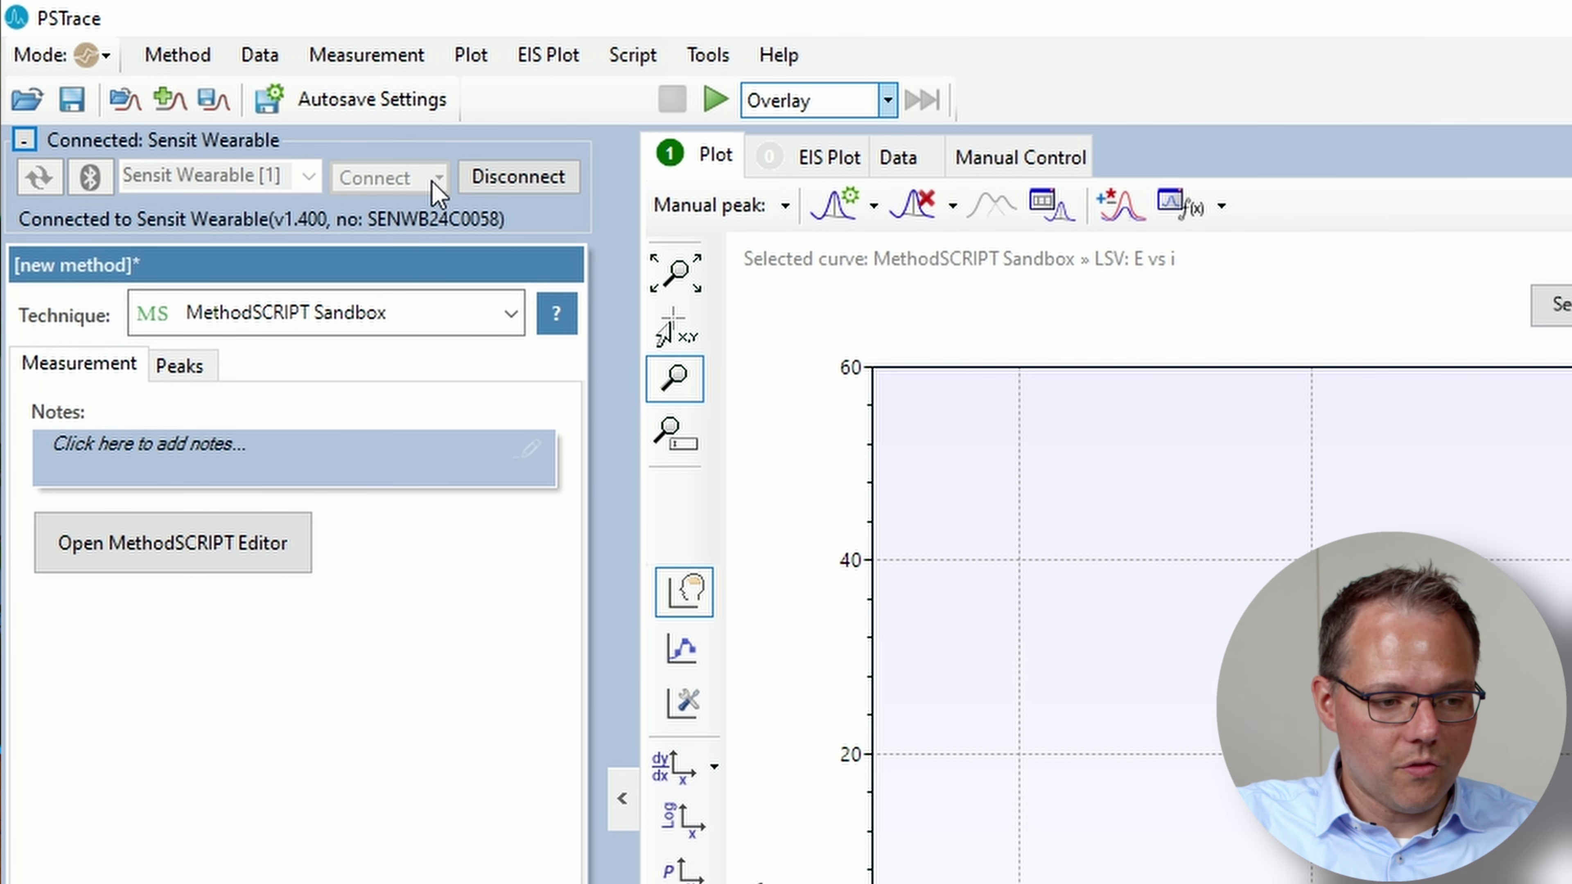
Disconnect from the Sensit Wearable so it runs on its own.
click(504, 181)
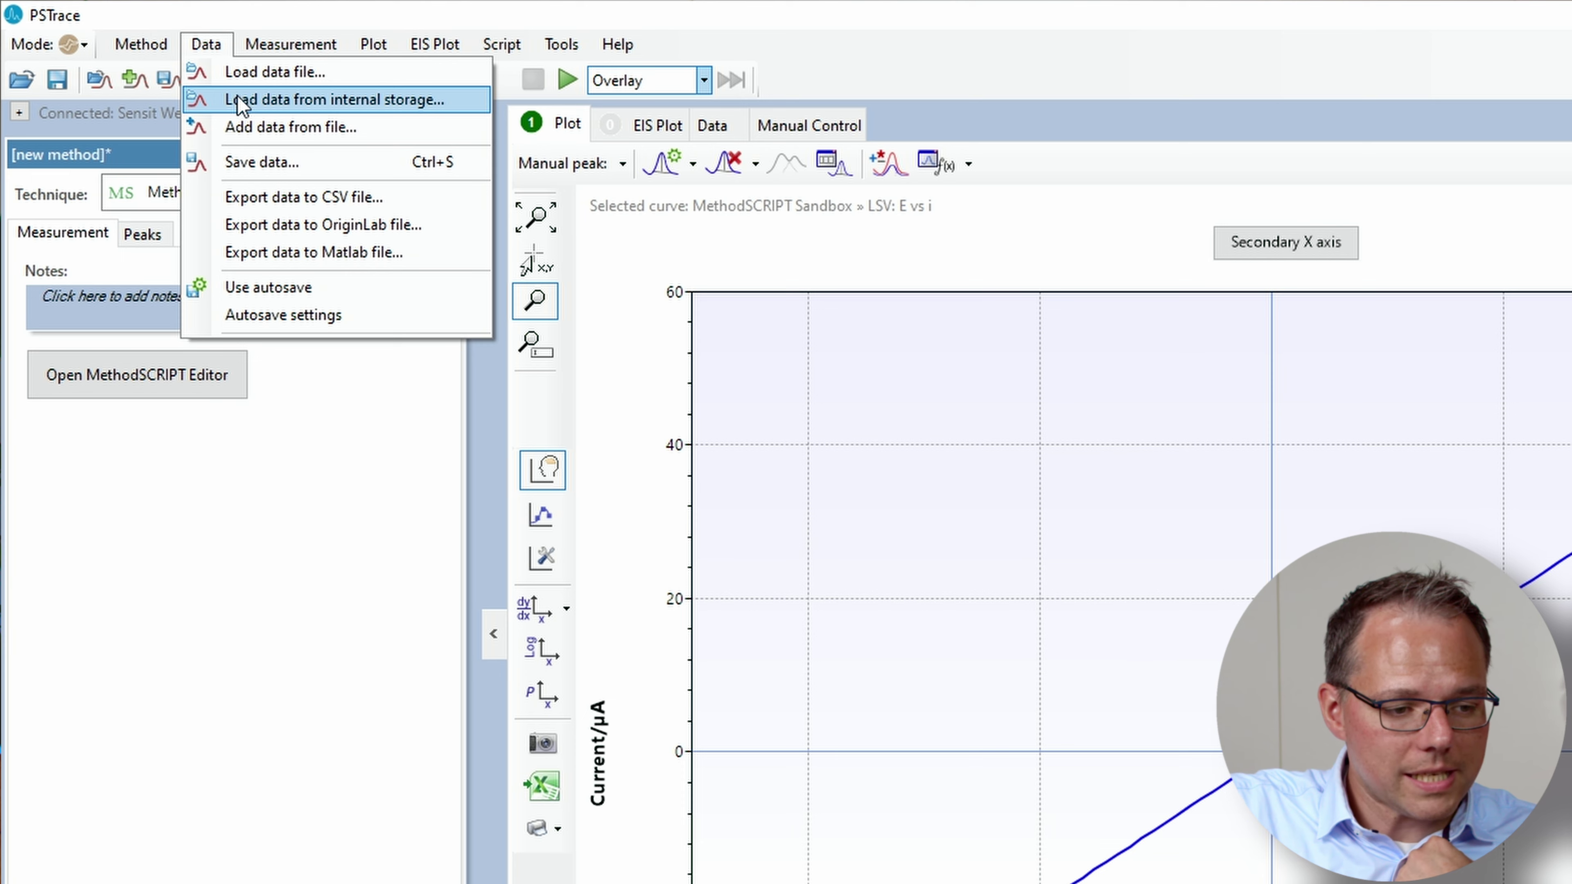
Preview the new LSV-16-26-29-10.dmeas in Measurements > 13-08-2024, then close the storage browser.
click(241, 101)
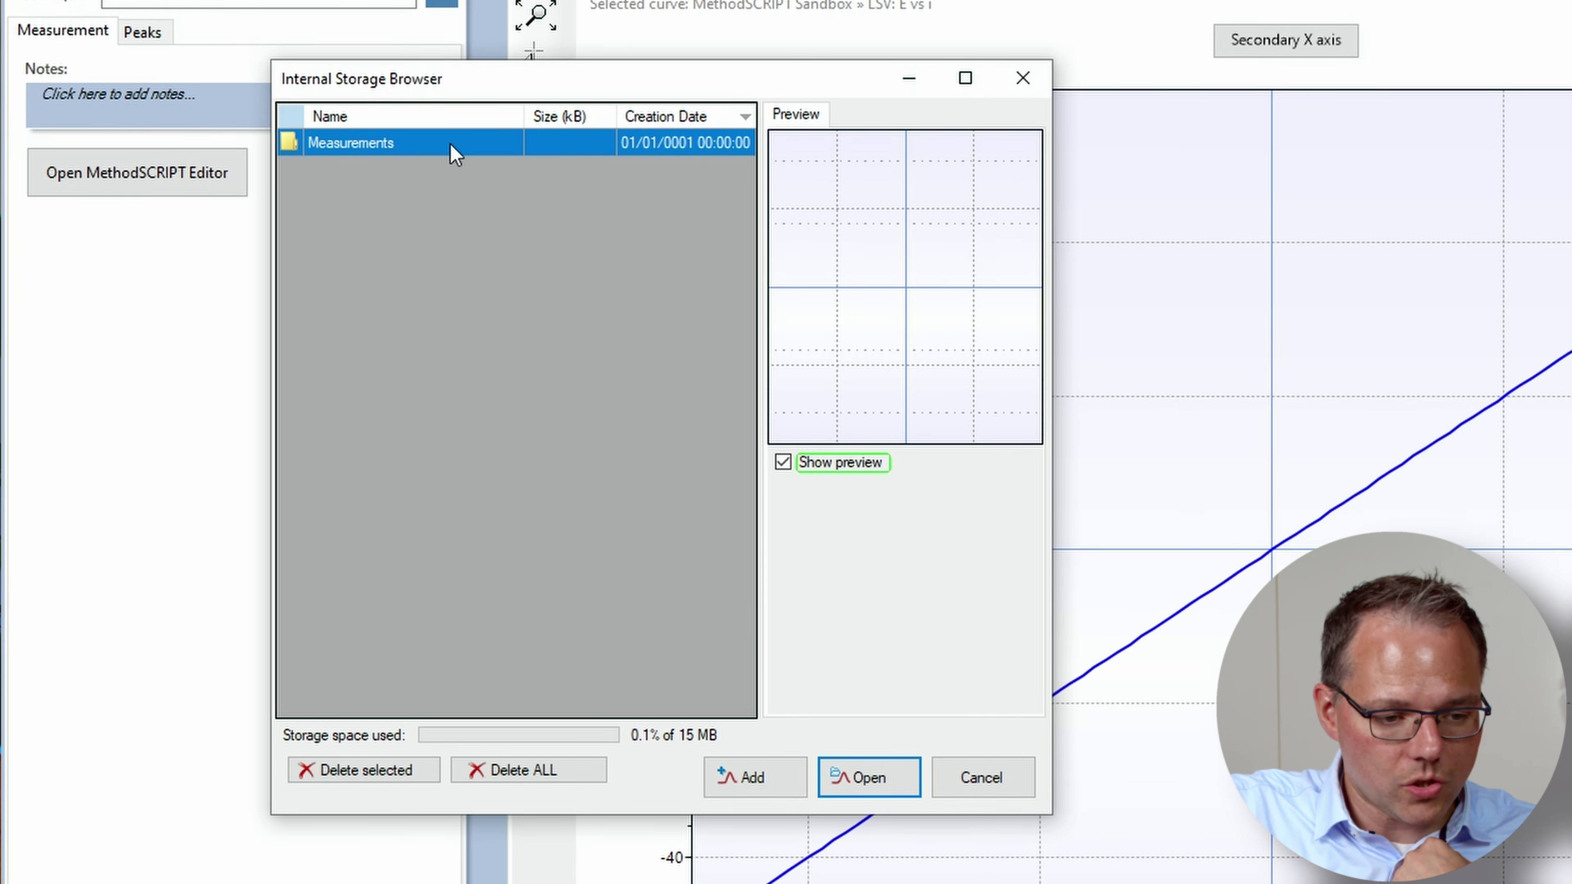
double_click(451, 144)
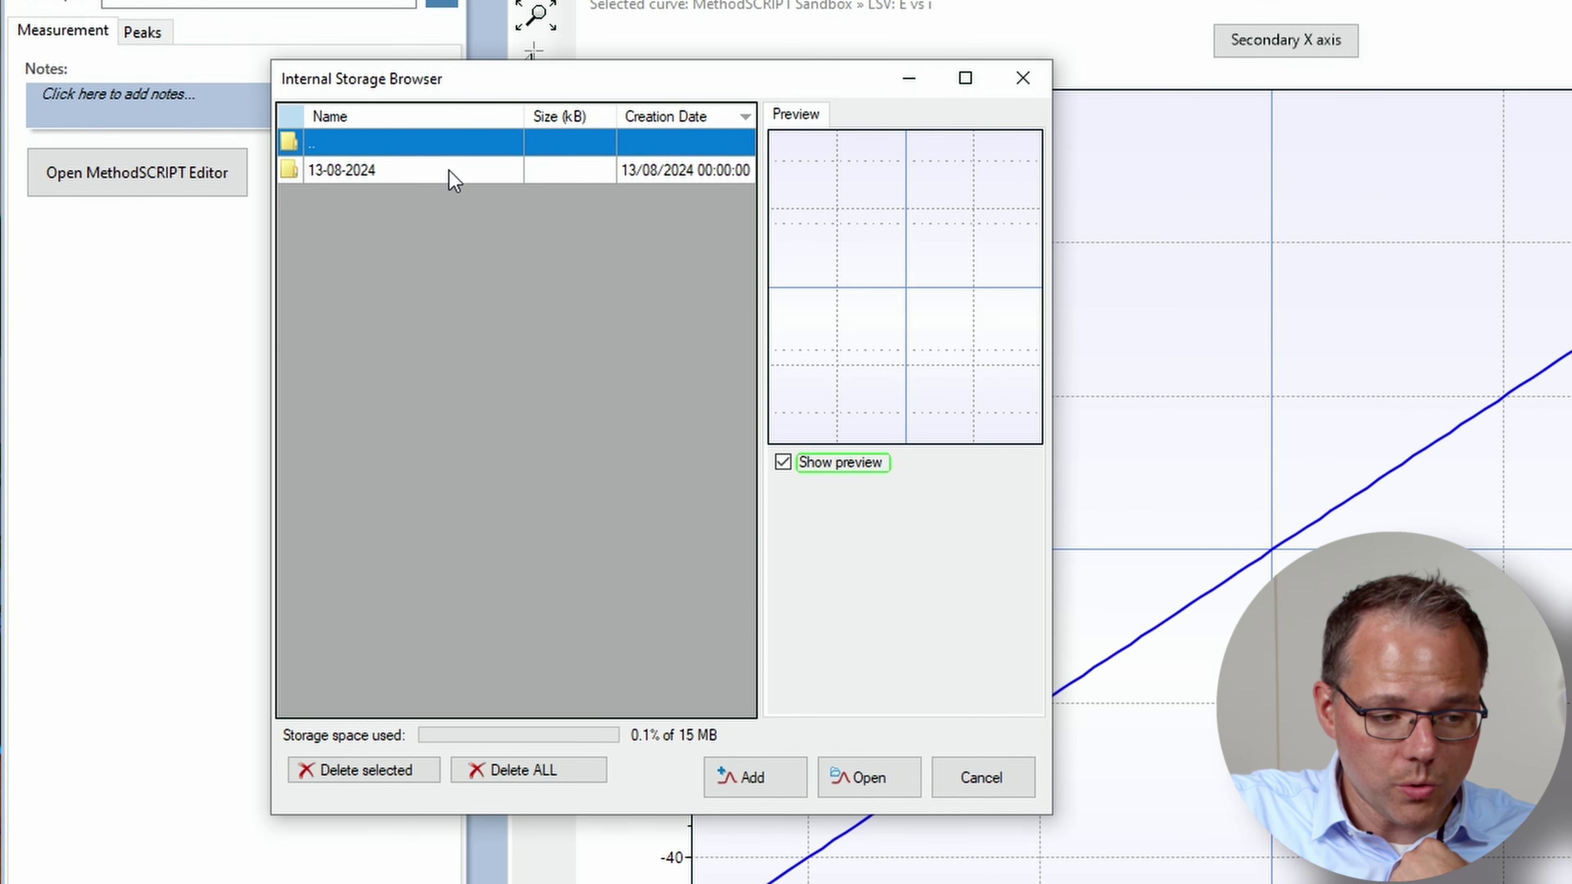
double_click(449, 172)
click(448, 170)
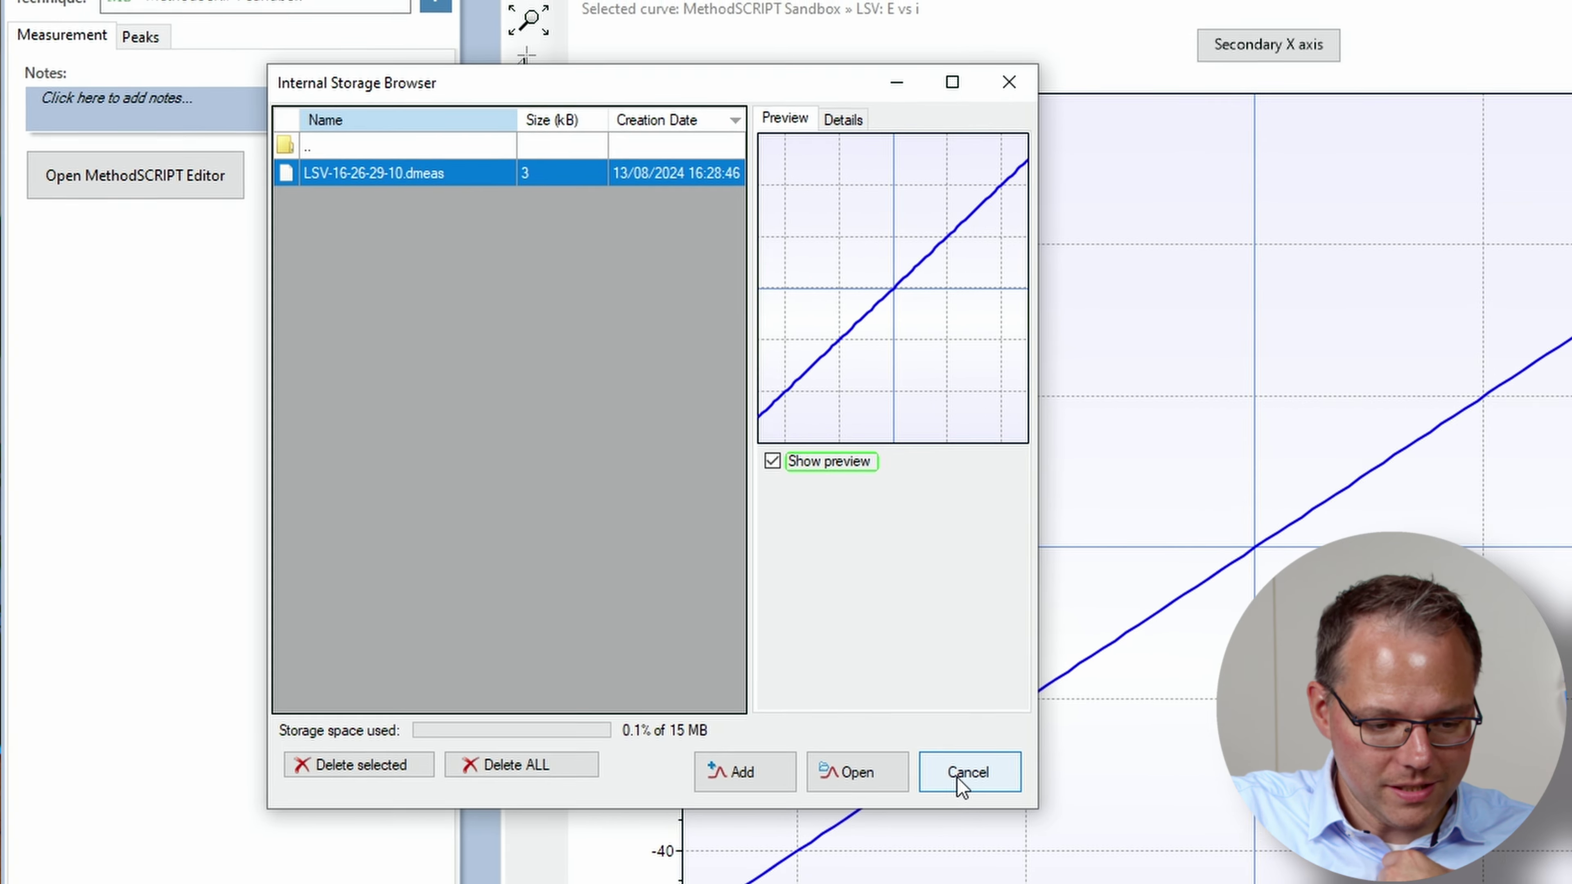
click(869, 778)
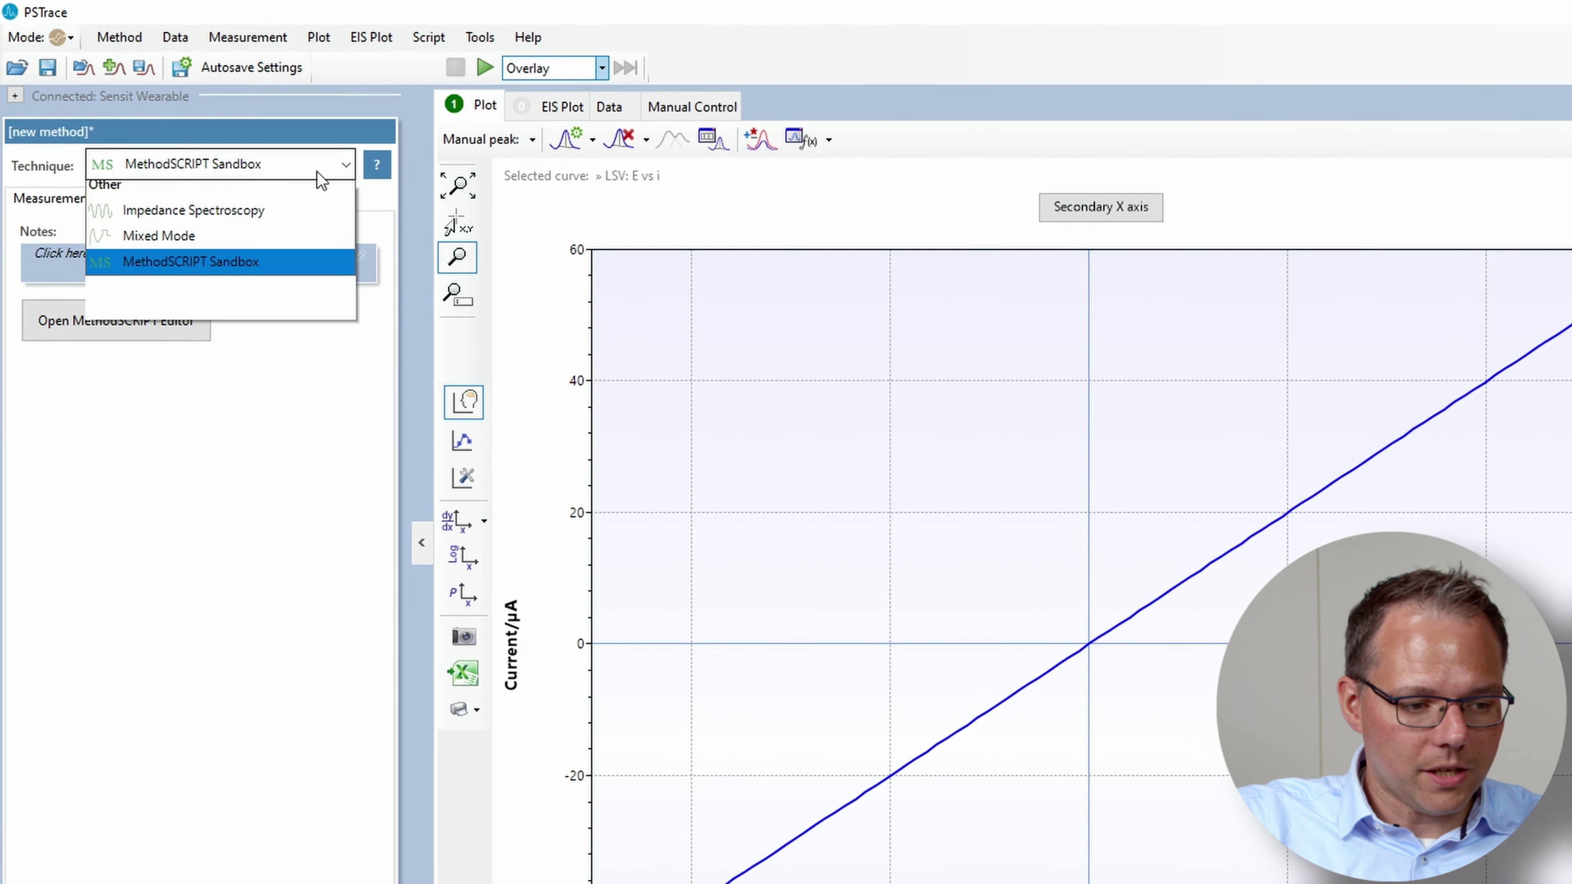
Regenerate the LSV script with auto-run off, Hibernate on, and wake on button only, not timer.
click(299, 224)
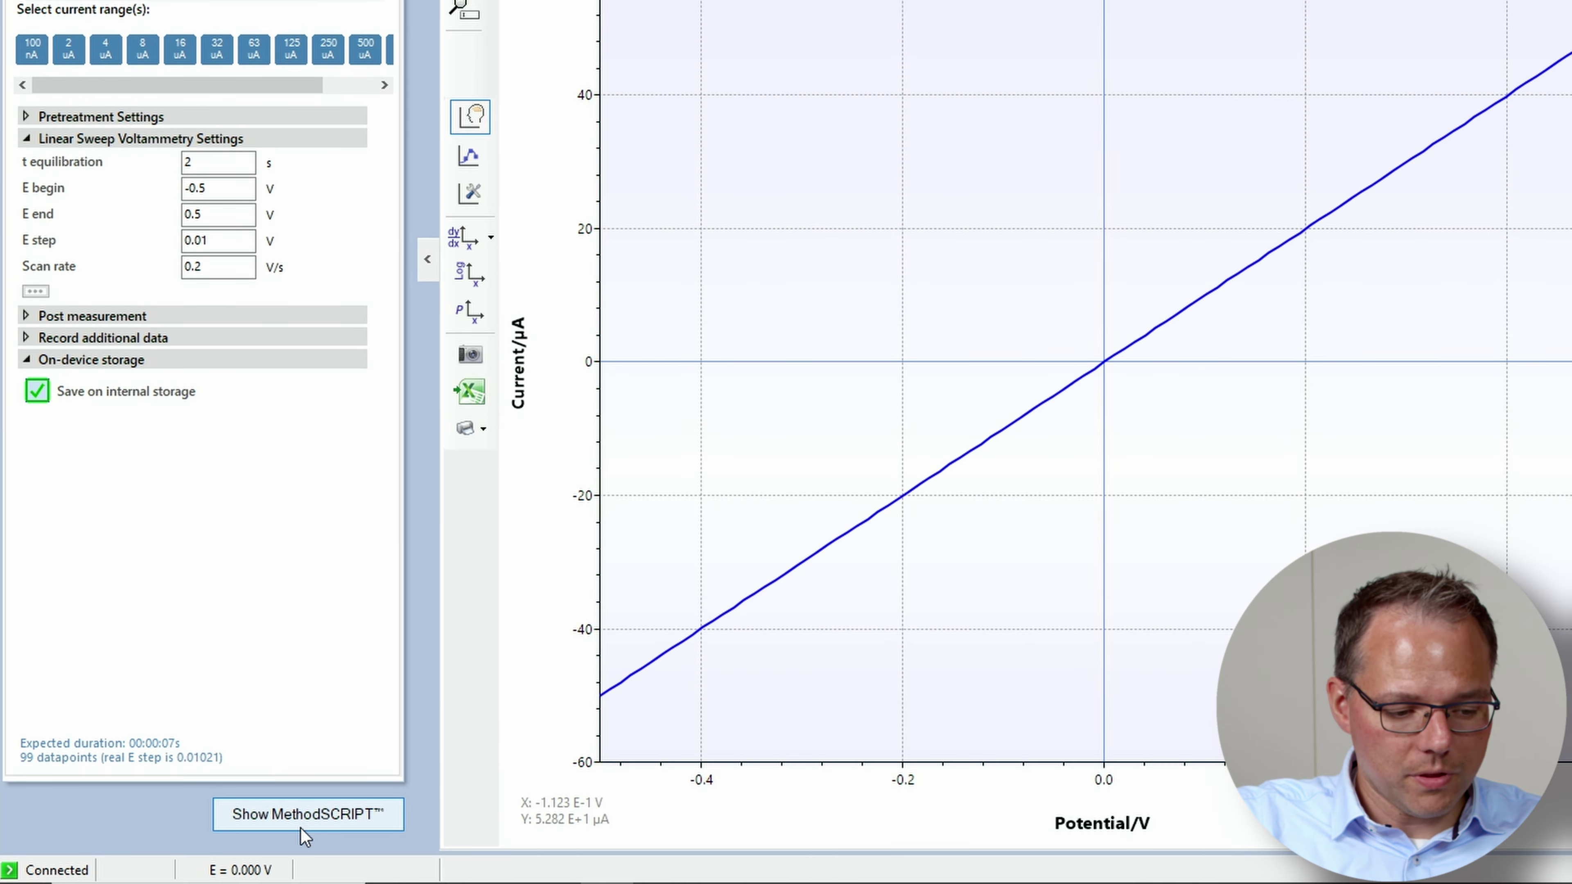
click(301, 826)
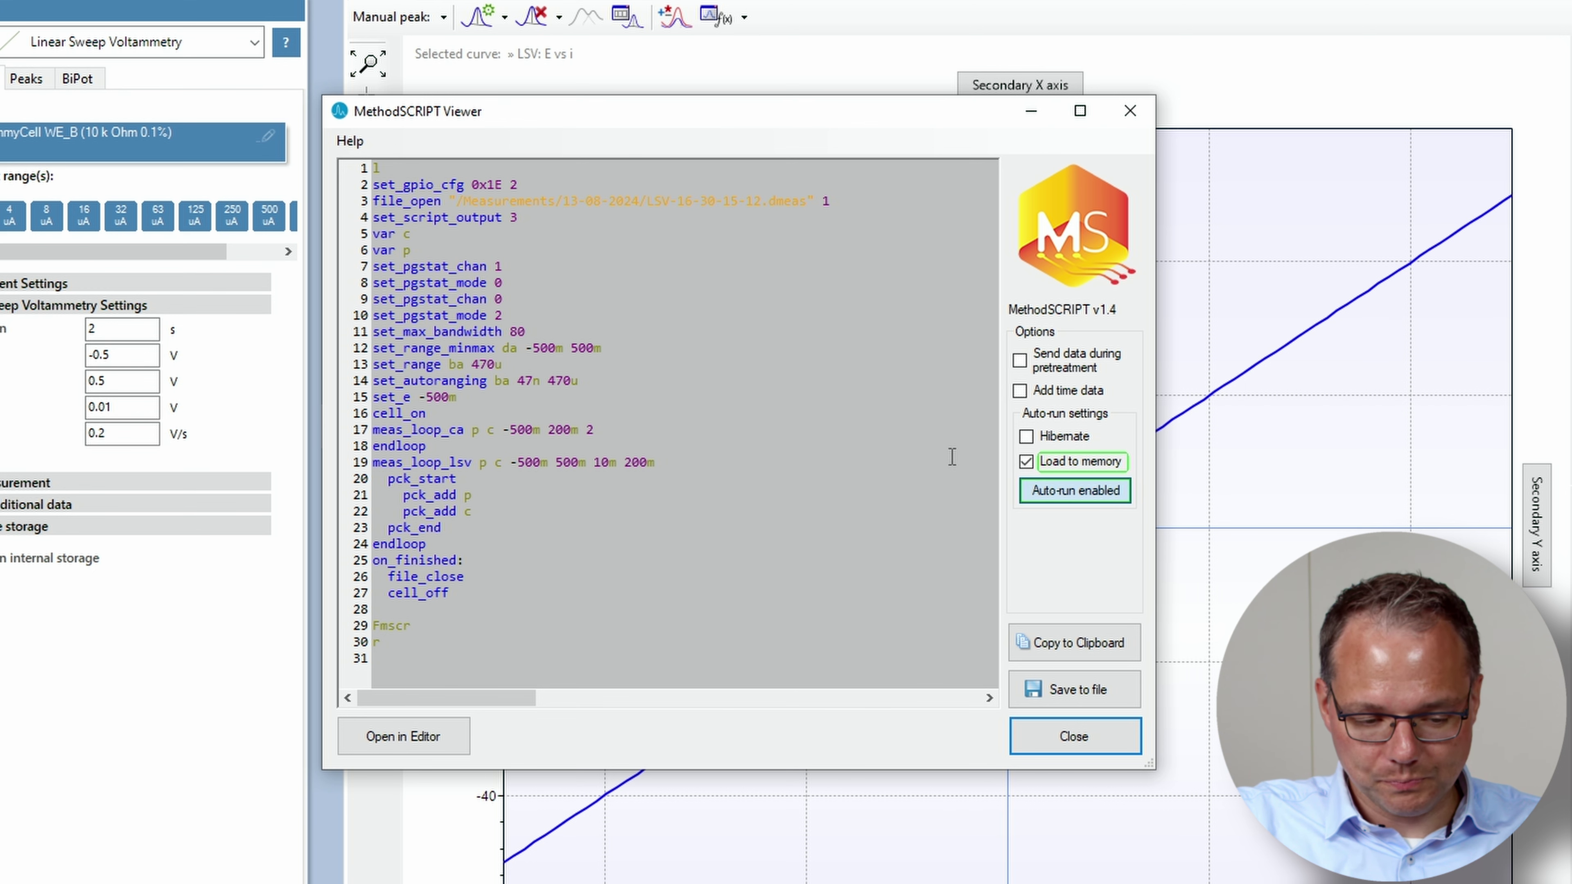
click(1097, 494)
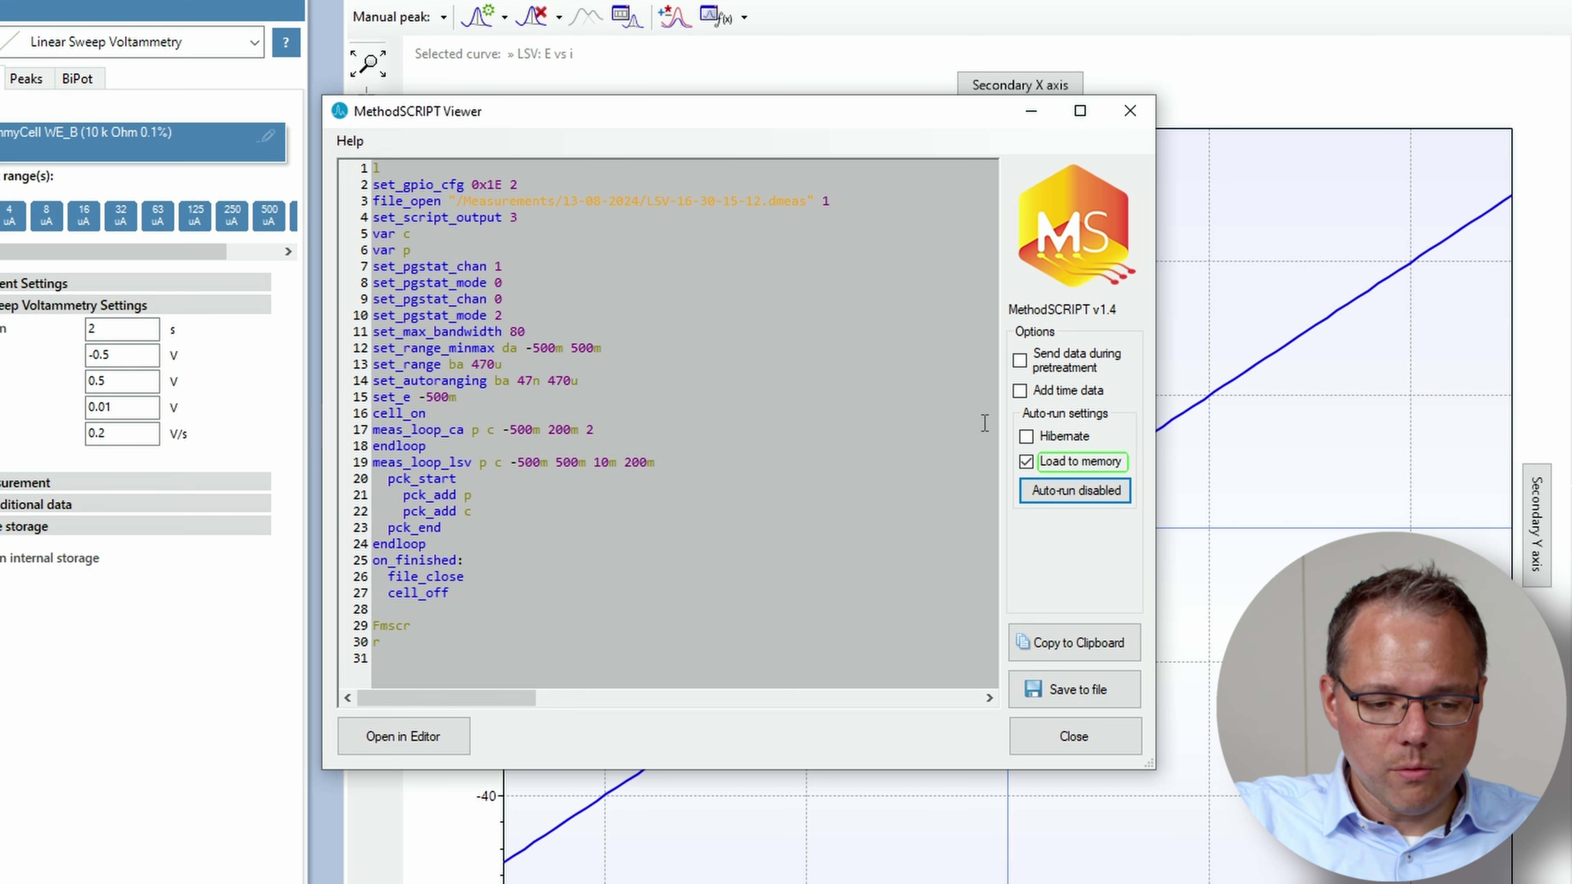
click(1025, 438)
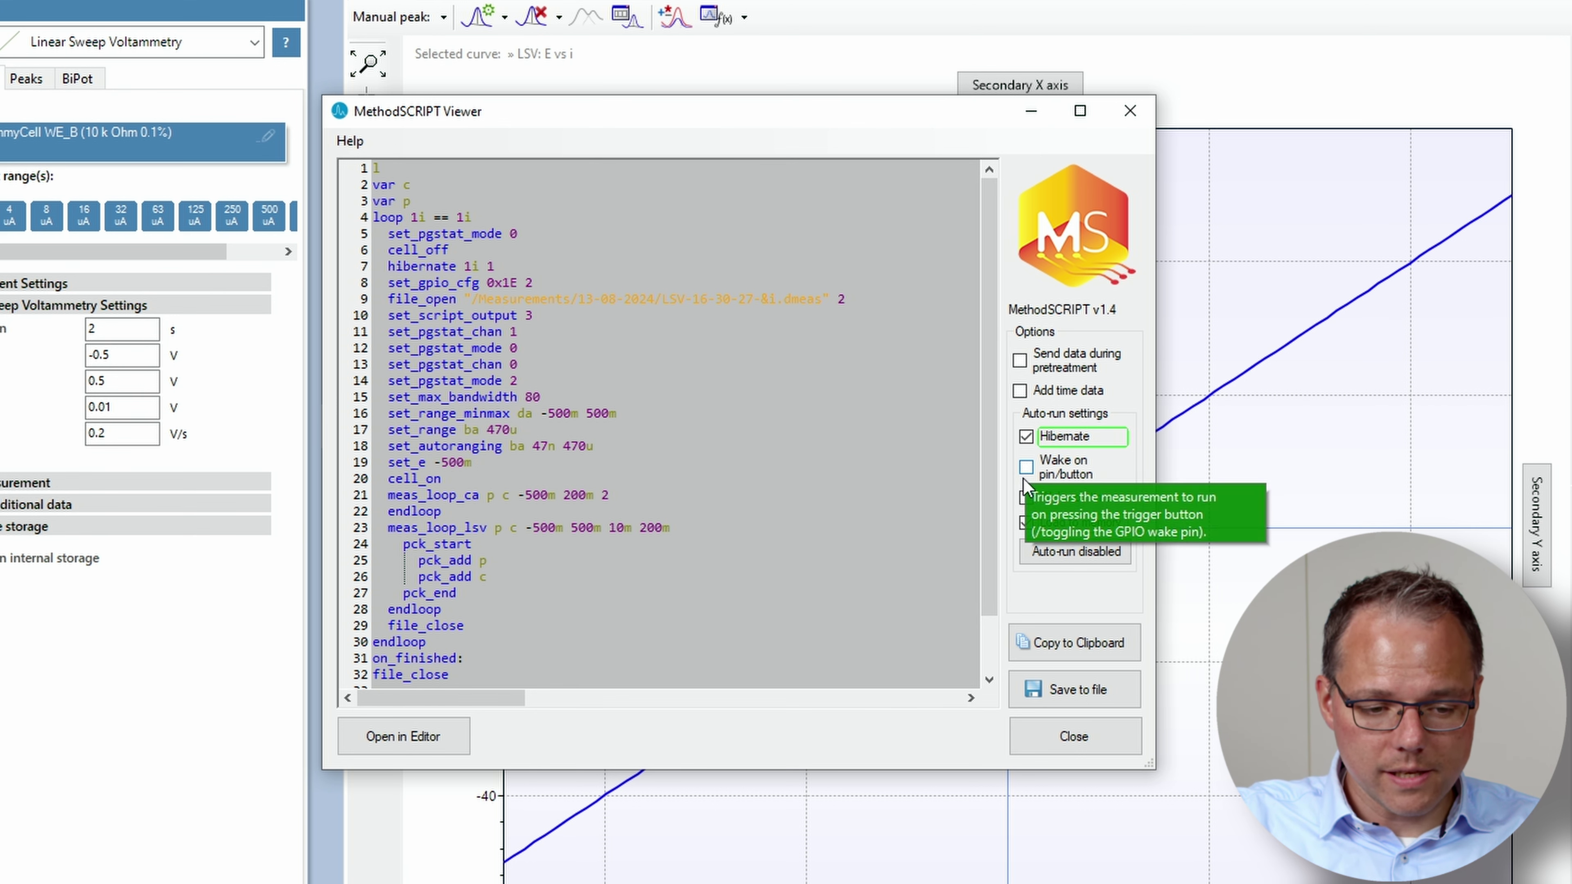
click(1026, 499)
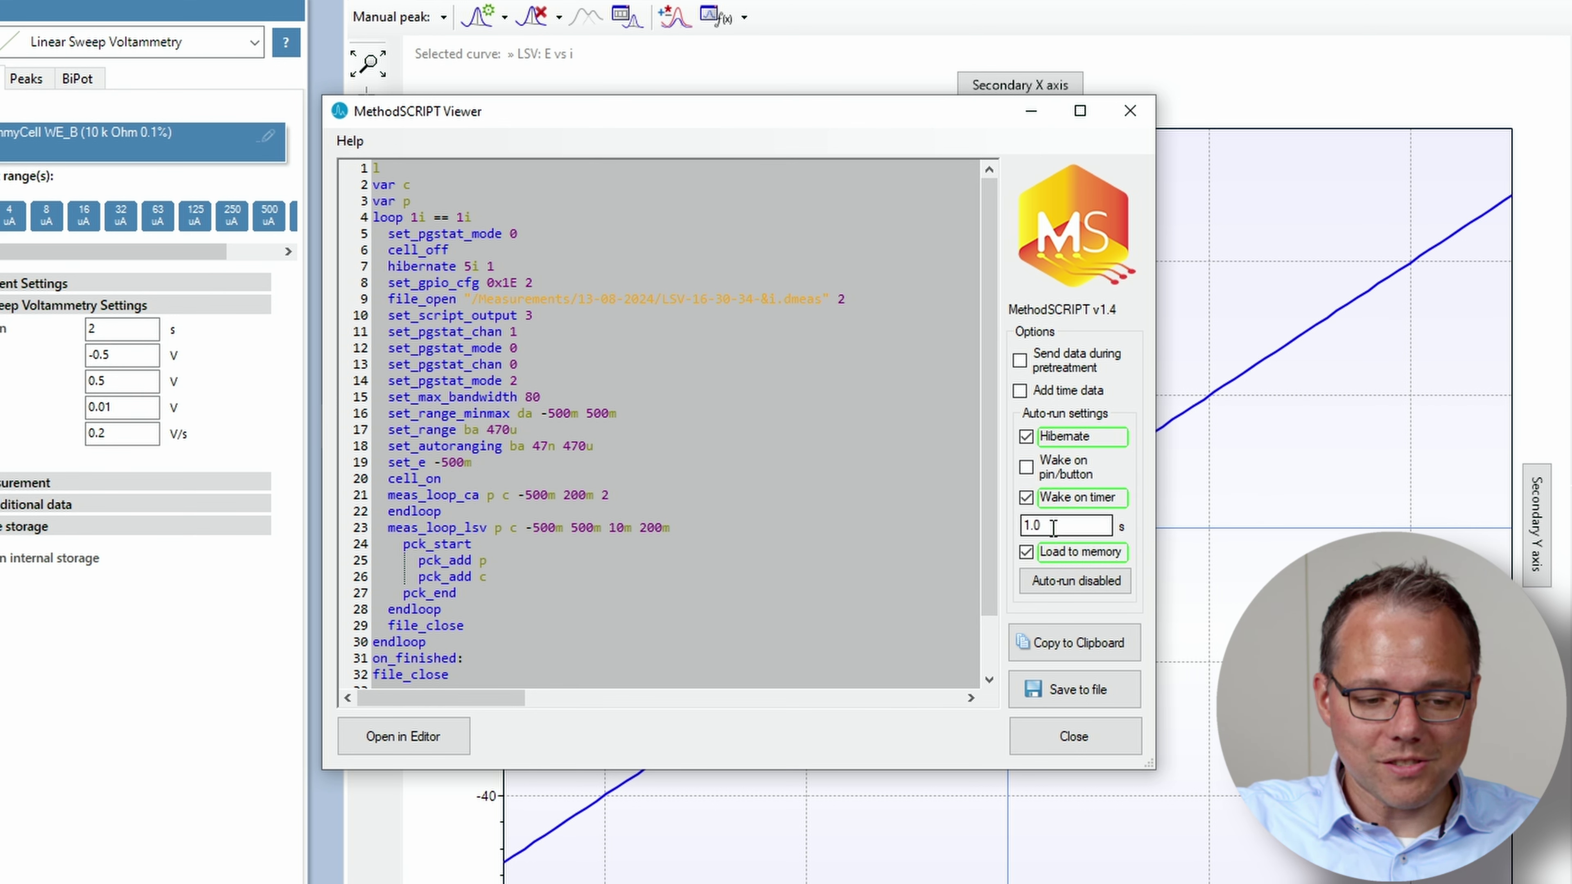
click(1026, 499)
click(1026, 469)
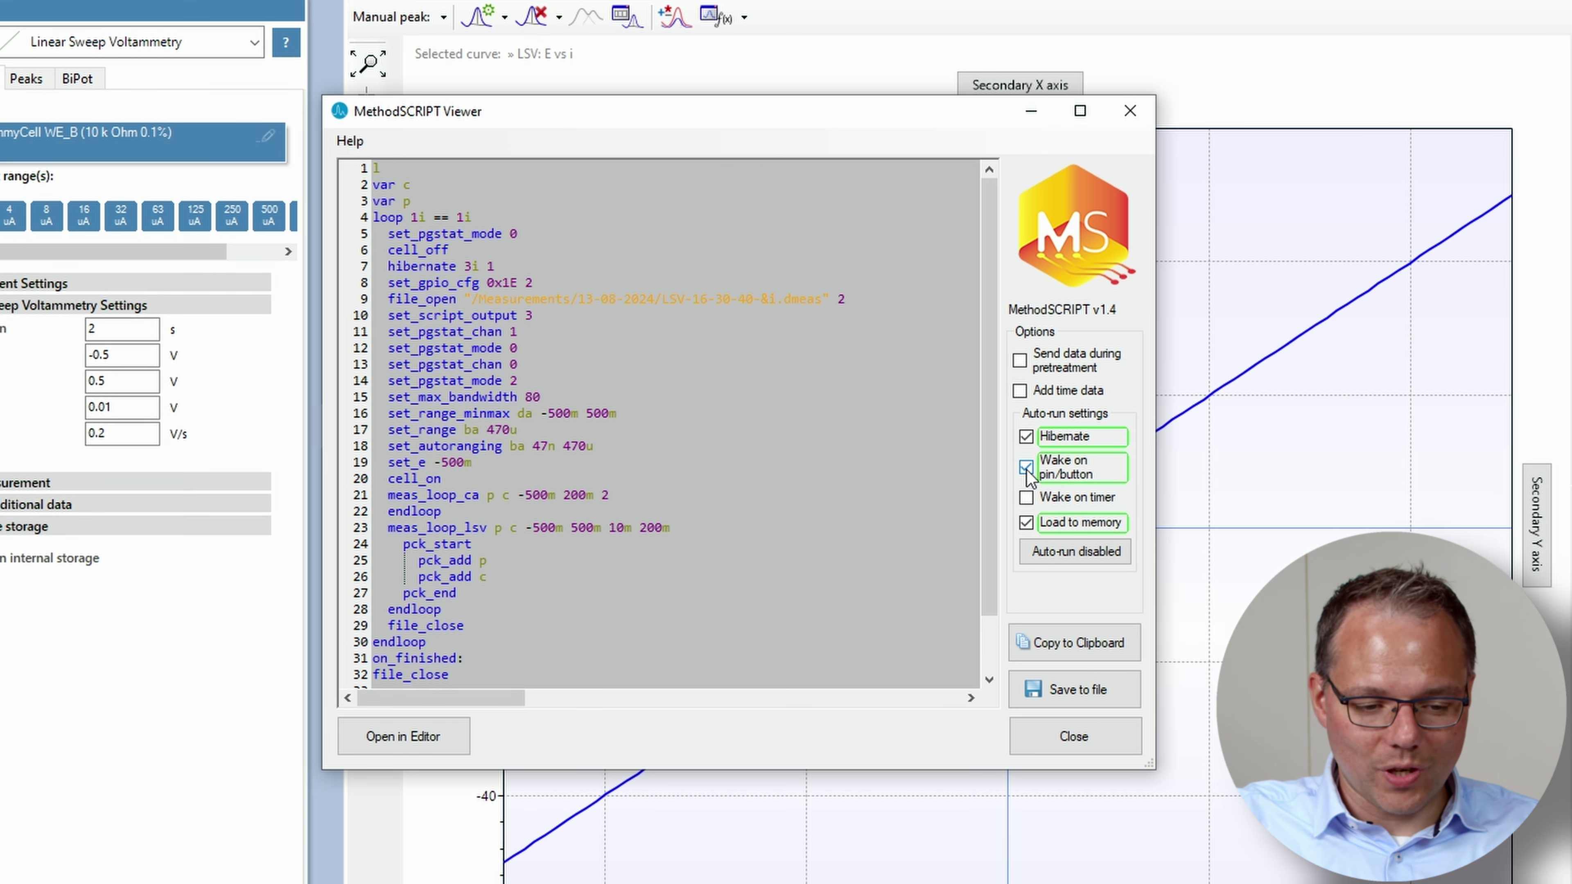
Load the wake-on-button script as a Sandbox method, then clear the plot via Plot > Clear plot.
click(427, 736)
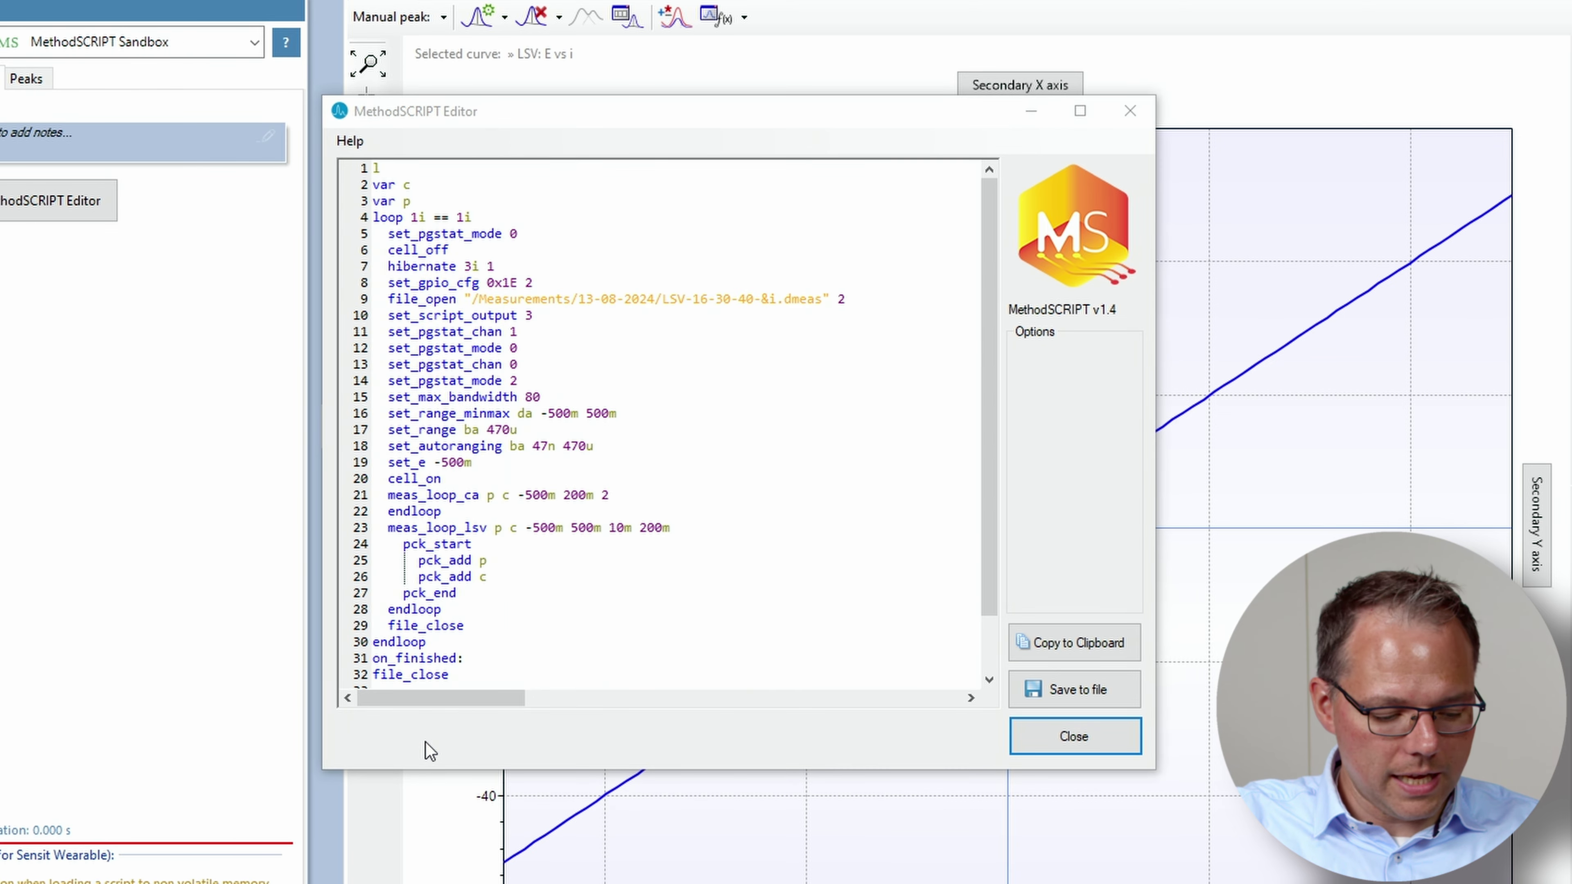
click(1075, 750)
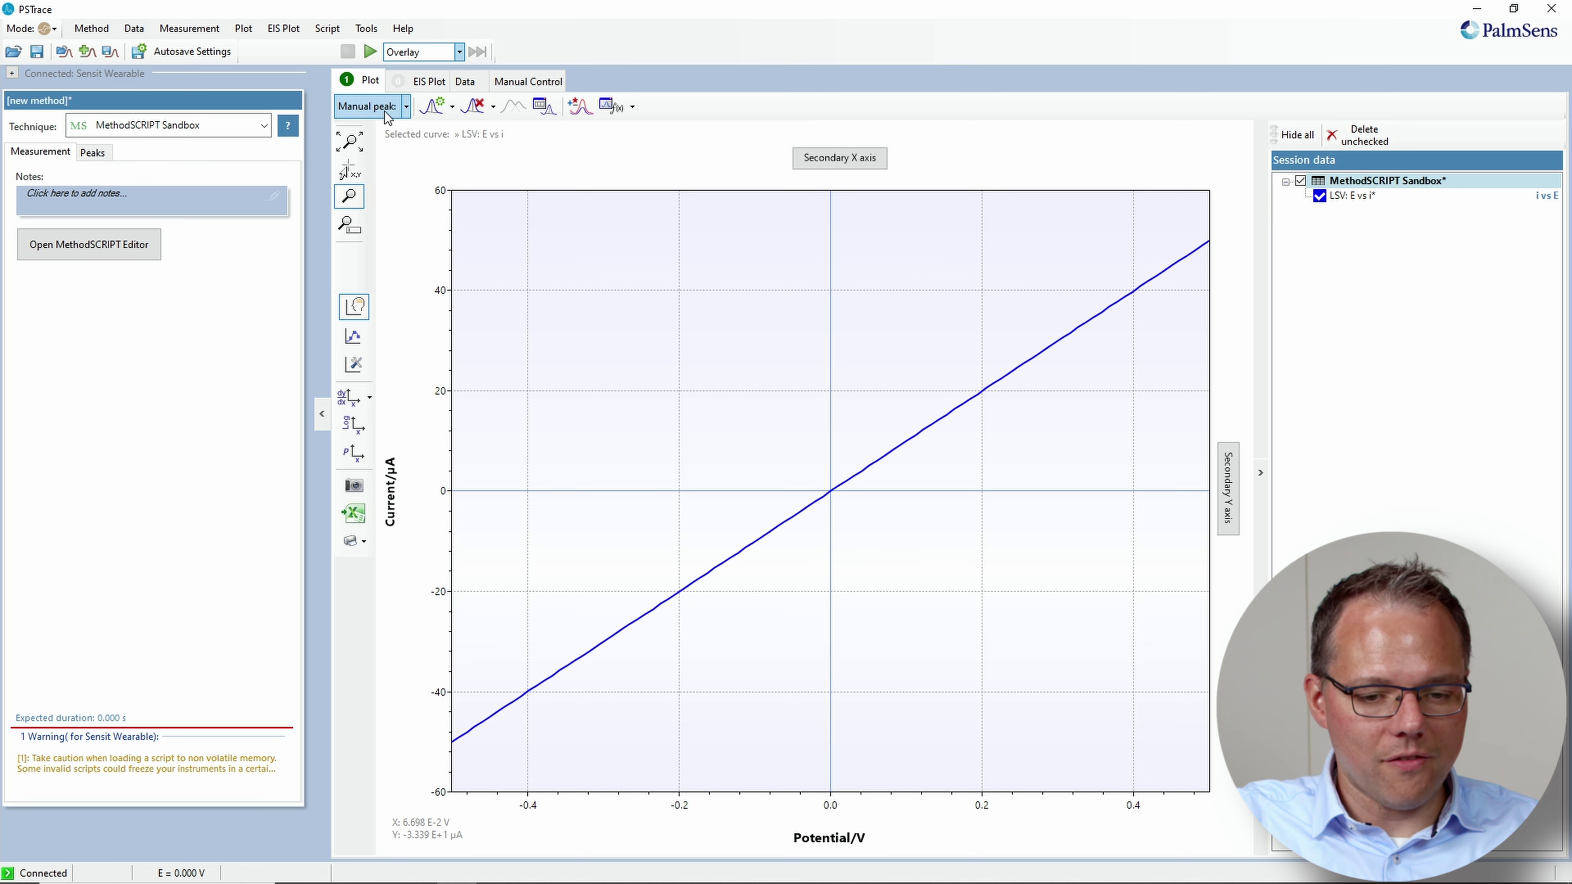
click(244, 29)
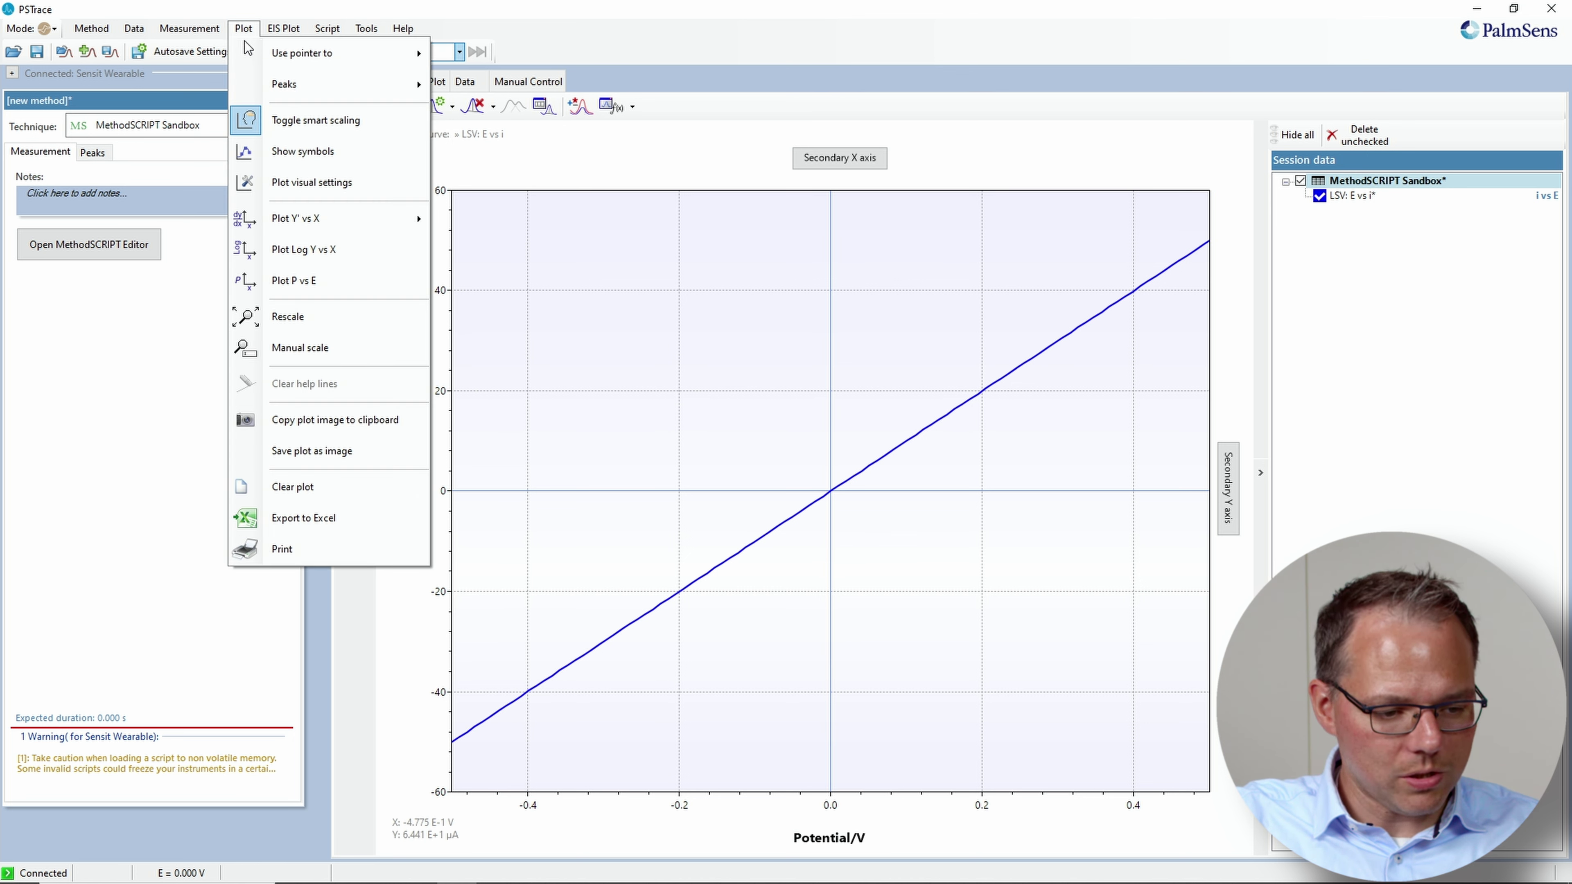
click(279, 492)
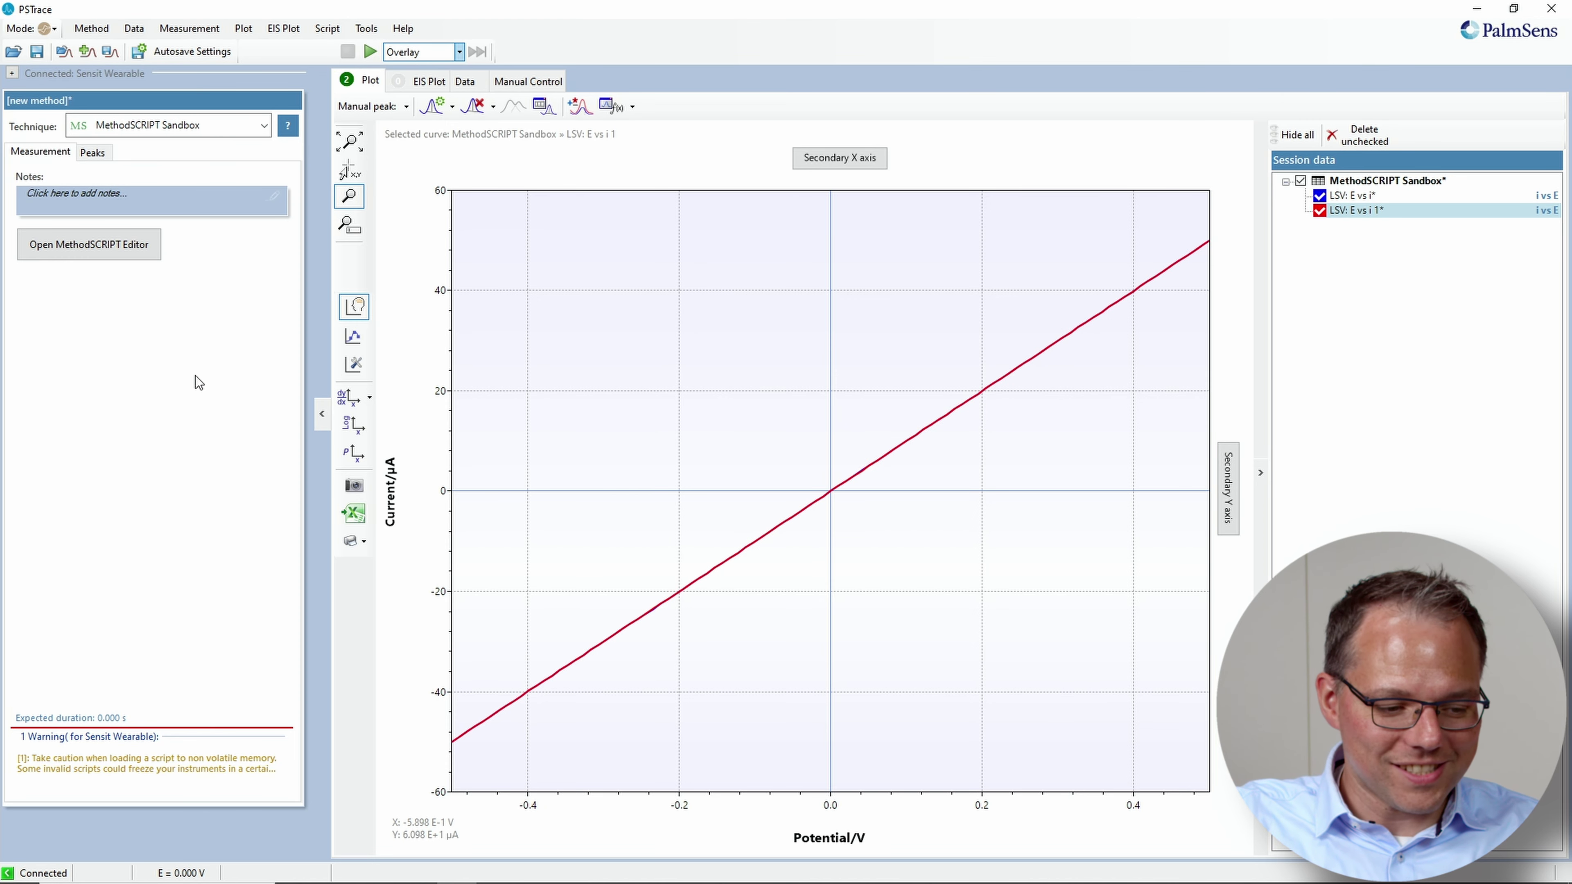
Switch back to Linear Sweep Voltammetry and reload its MethodSCRIPT into the Sandbox editor.
click(210, 115)
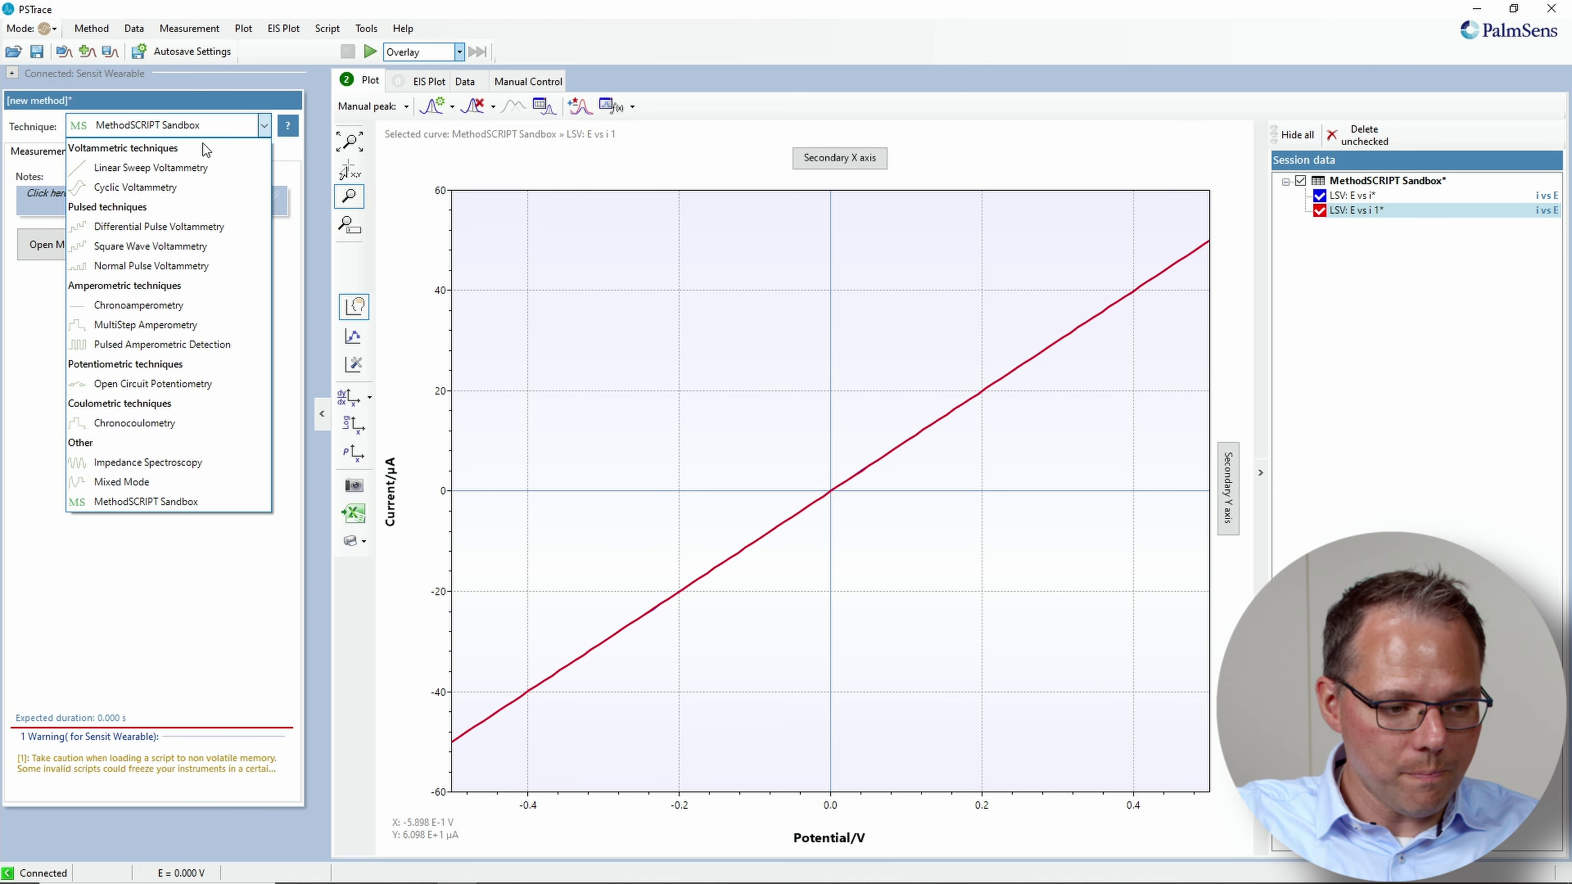
click(198, 164)
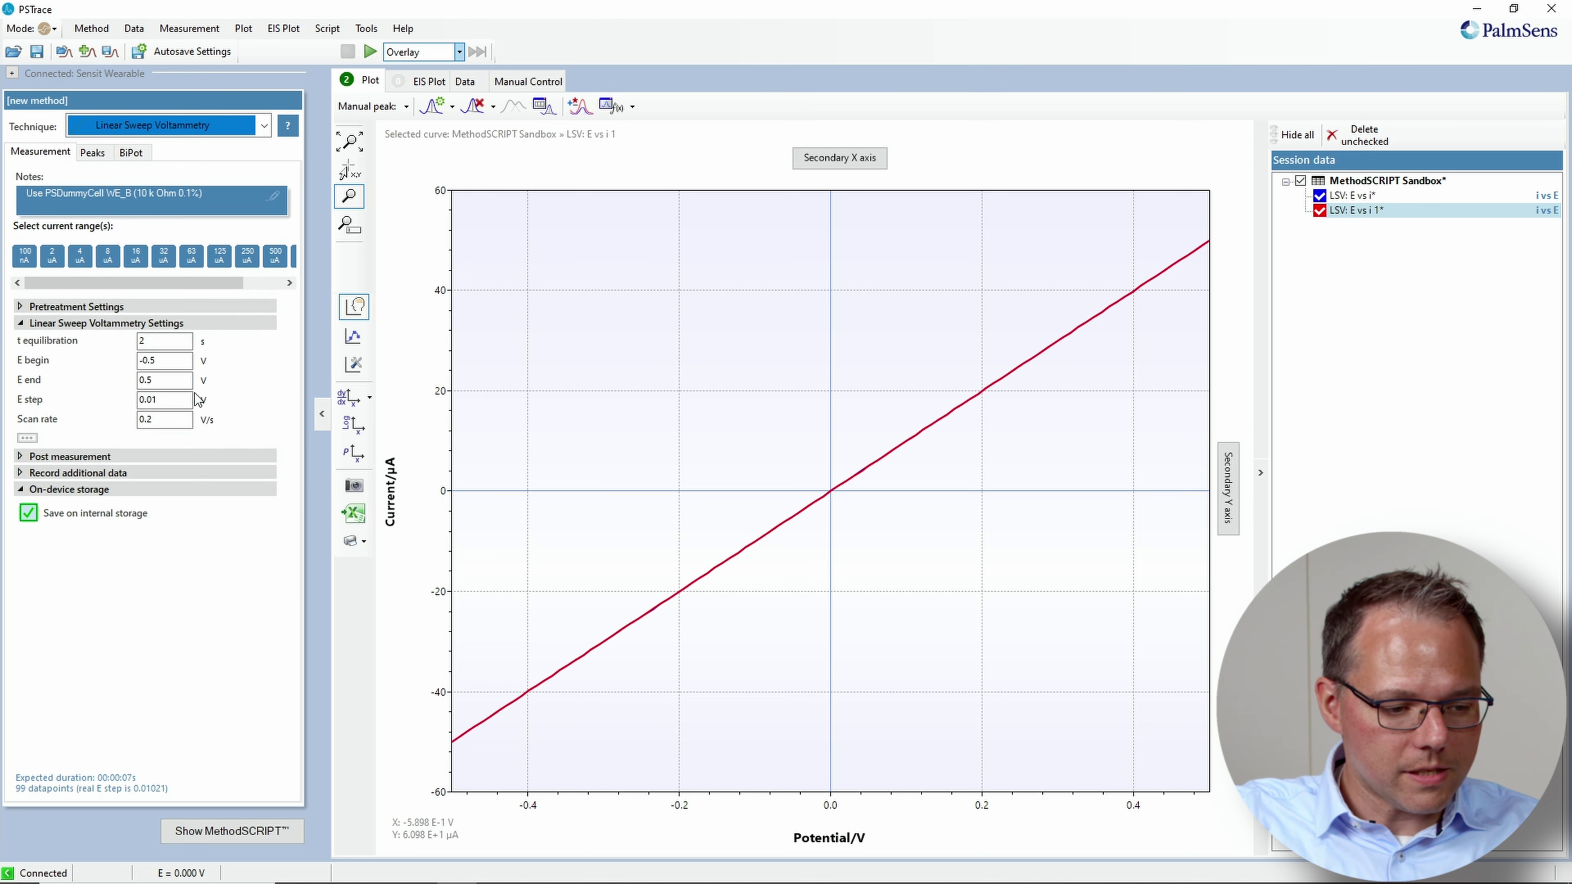
click(224, 834)
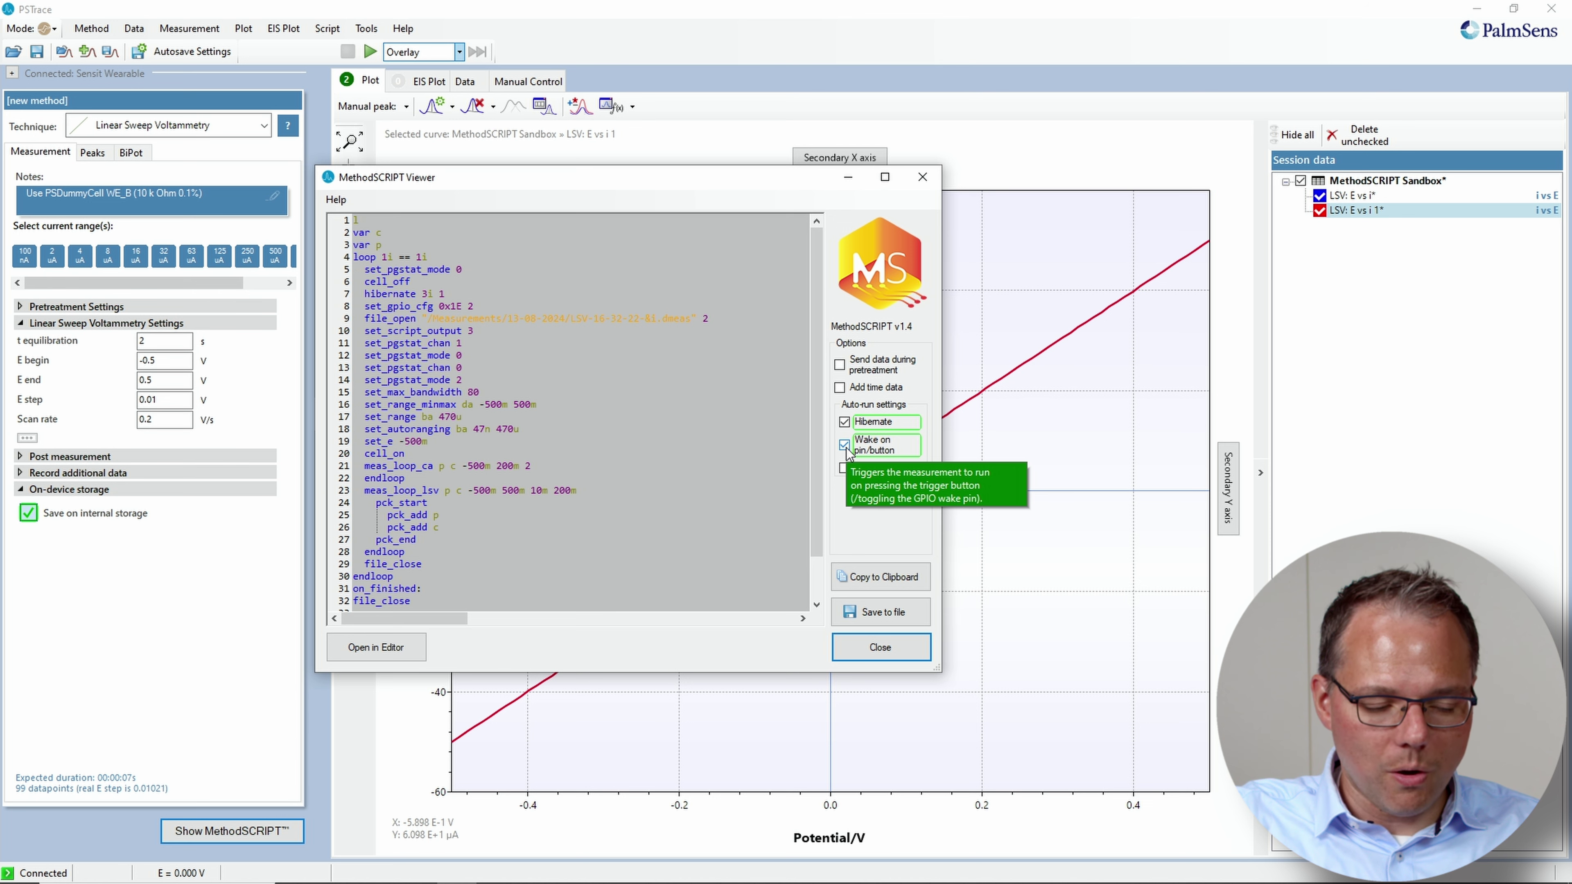
click(376, 648)
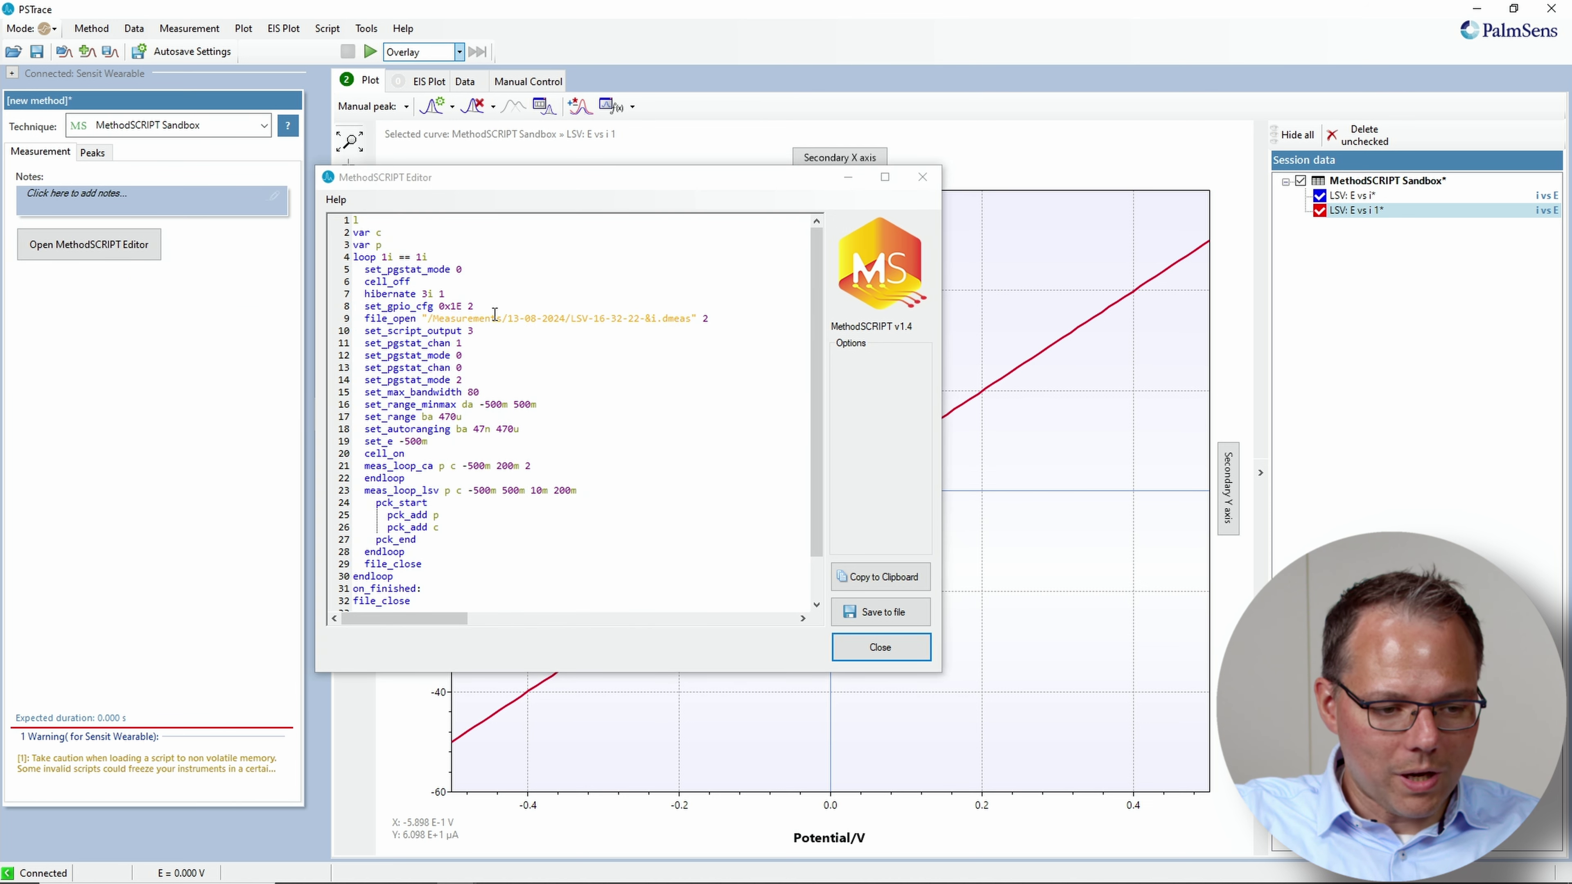
click(428, 294)
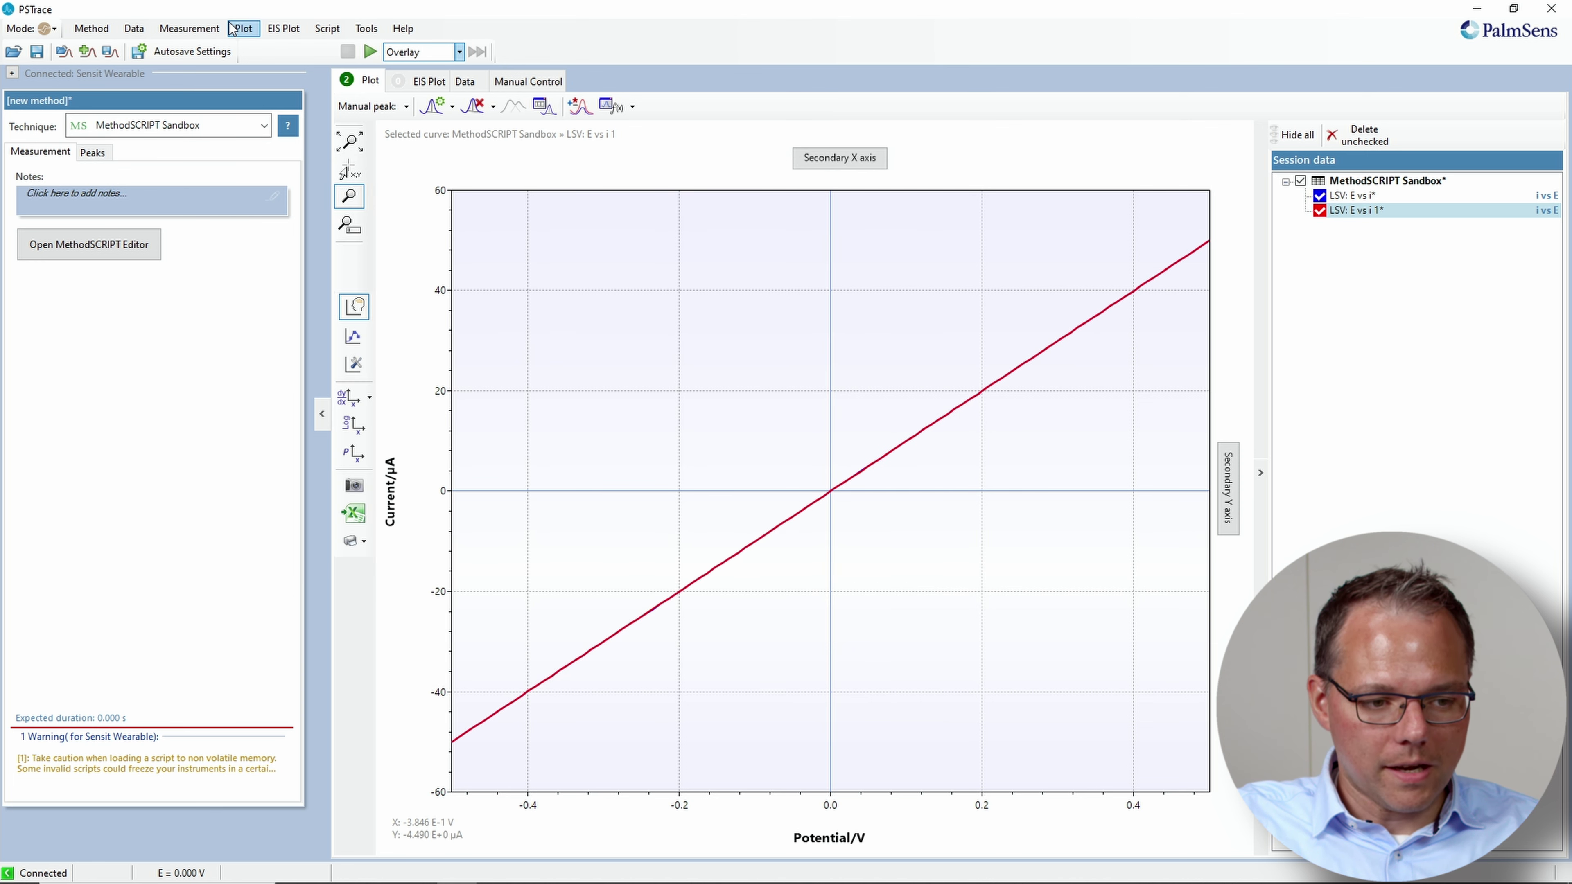
Change plot mode from Overlay to New and start the measurement, discarding unsaved curves.
click(411, 52)
click(409, 69)
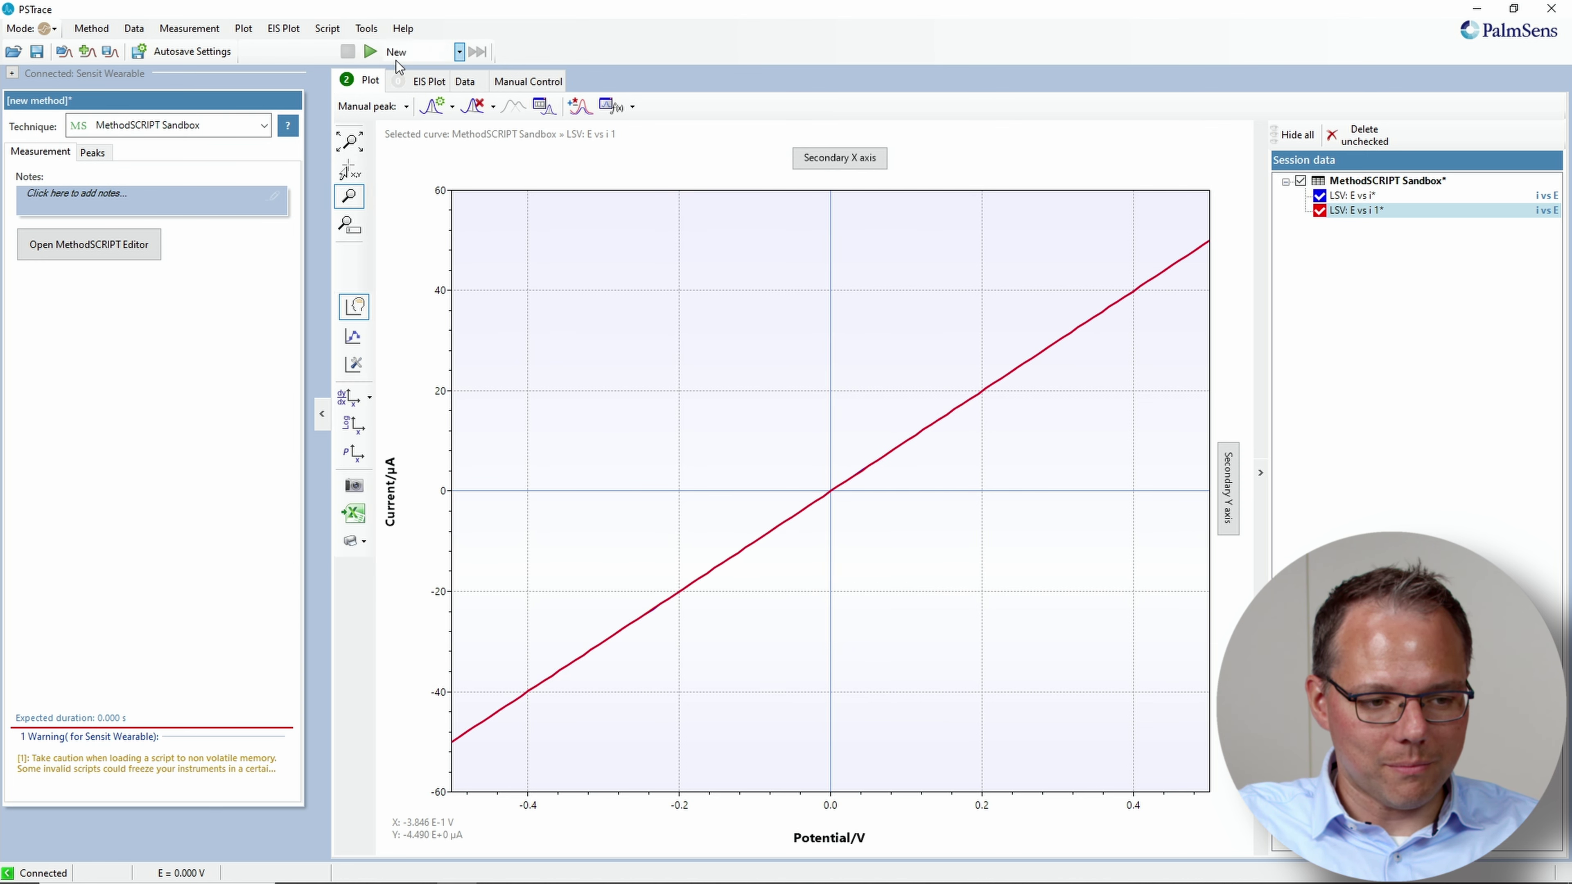
click(371, 52)
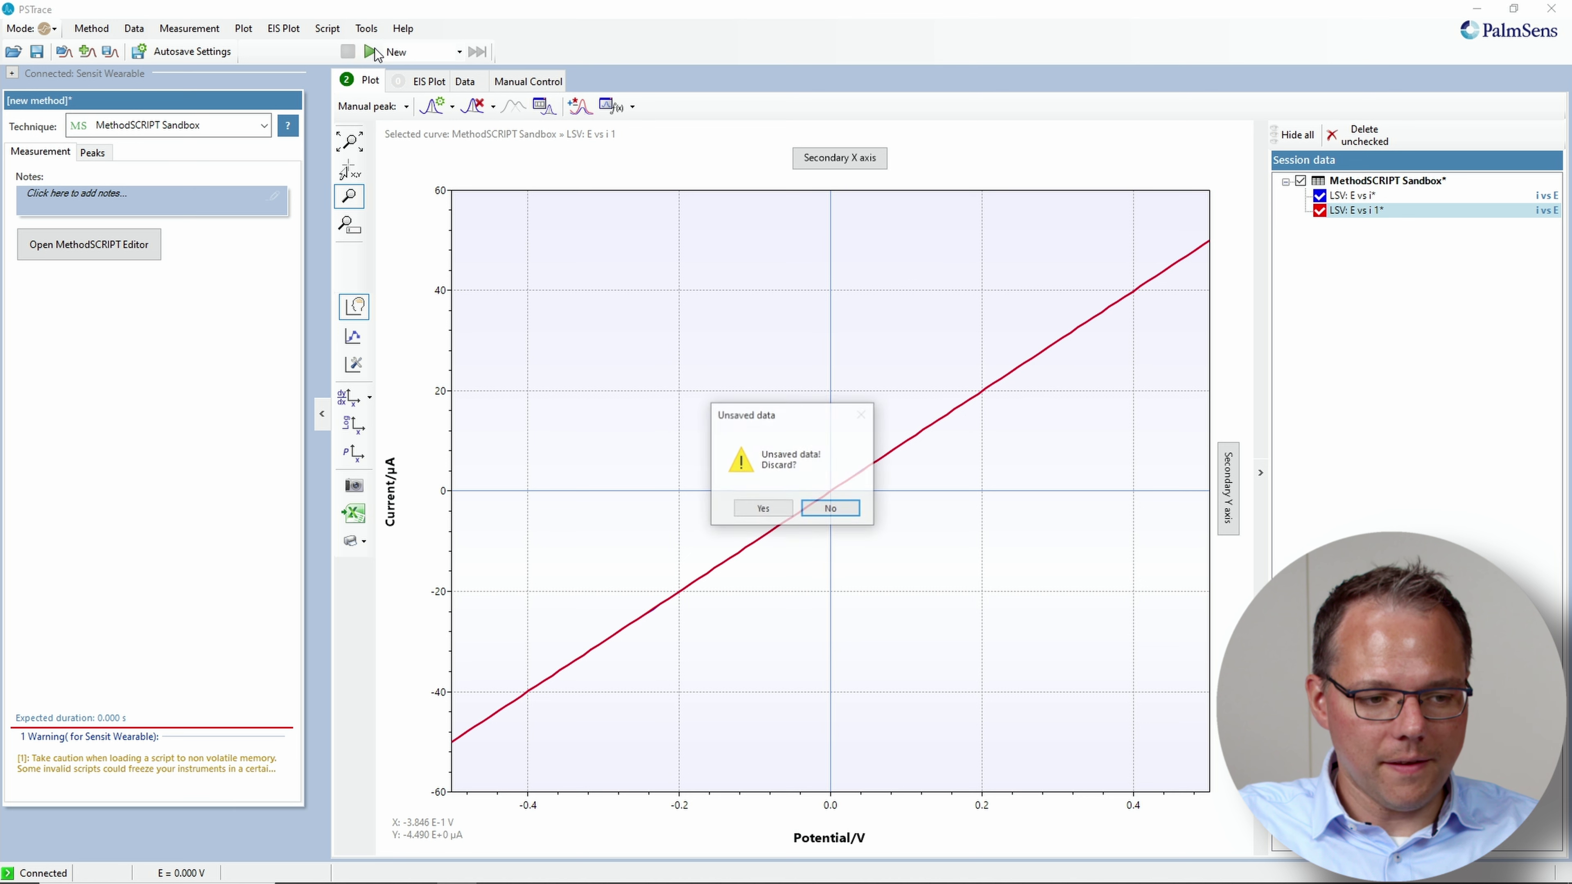
click(763, 509)
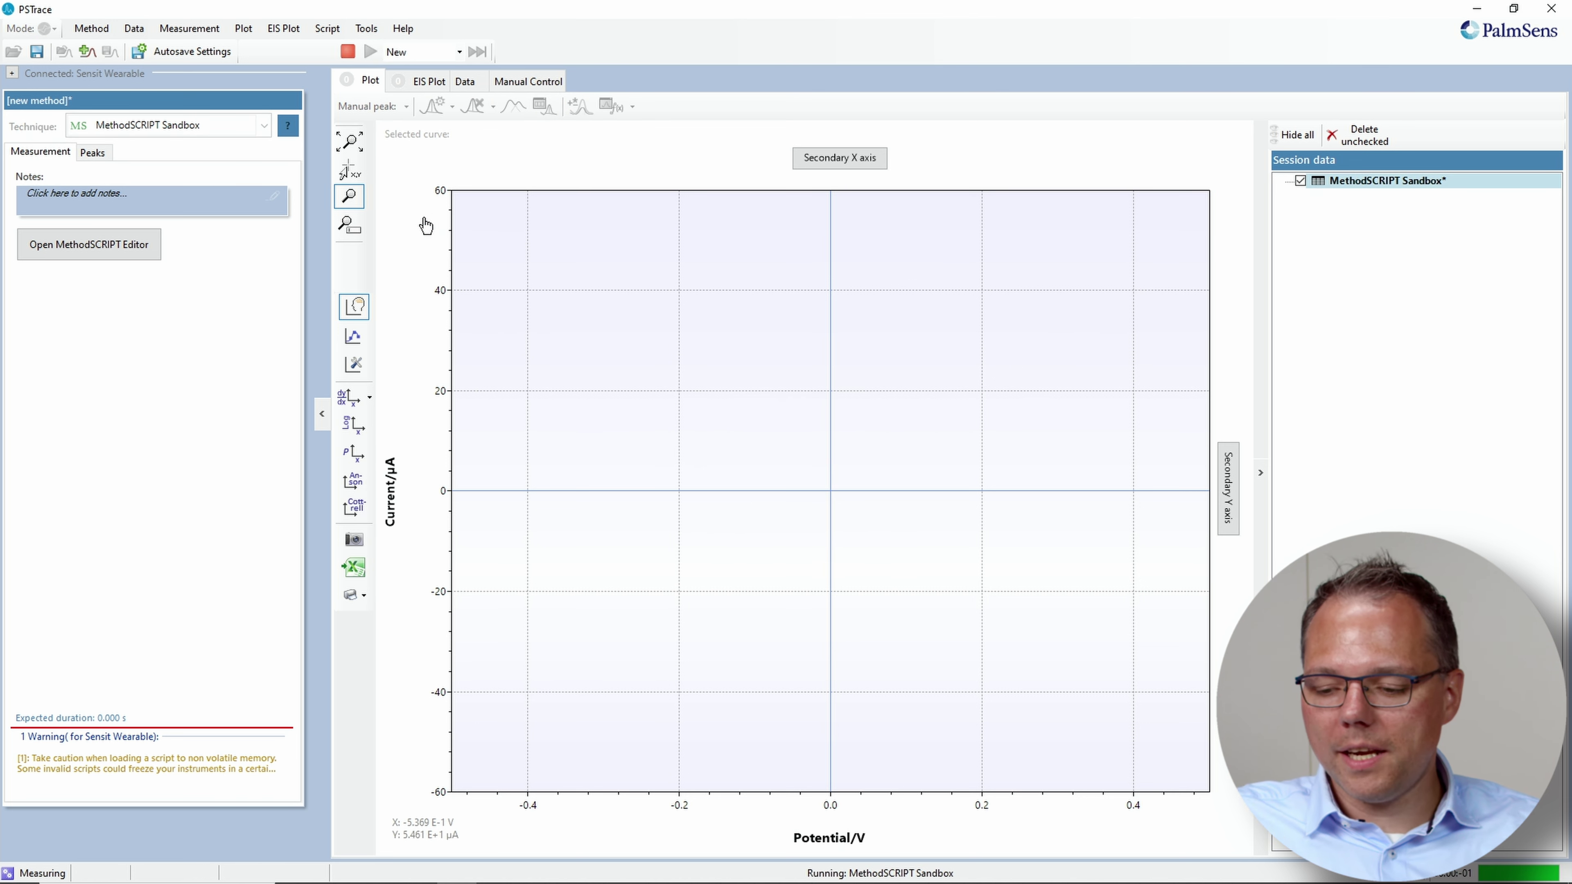